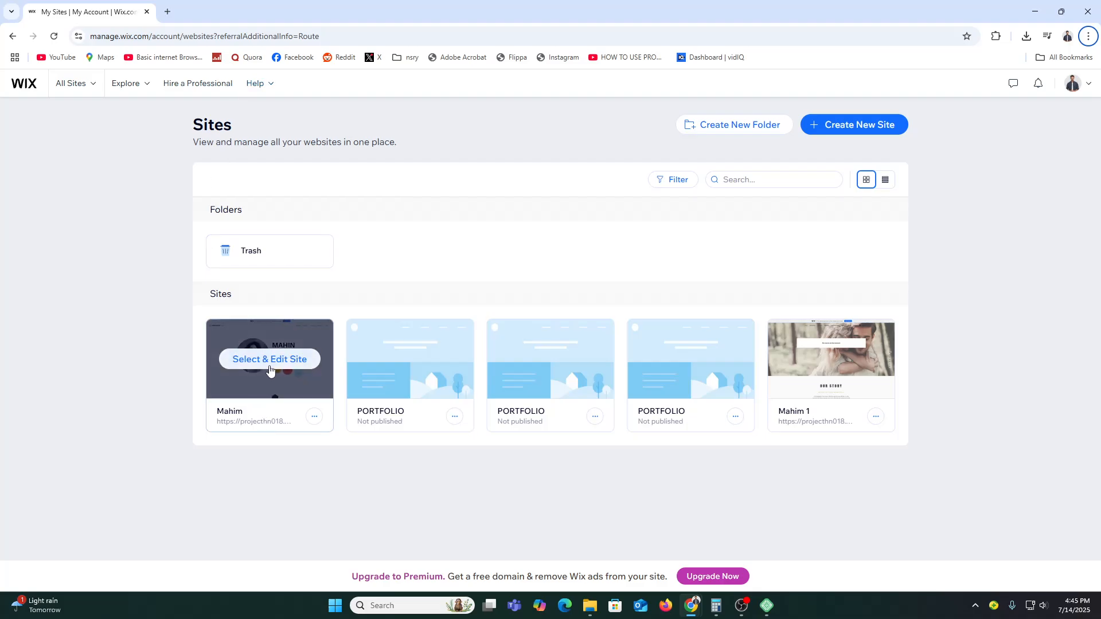
Step: Open the first published site in the site list in the website editor
left_click(269, 366)
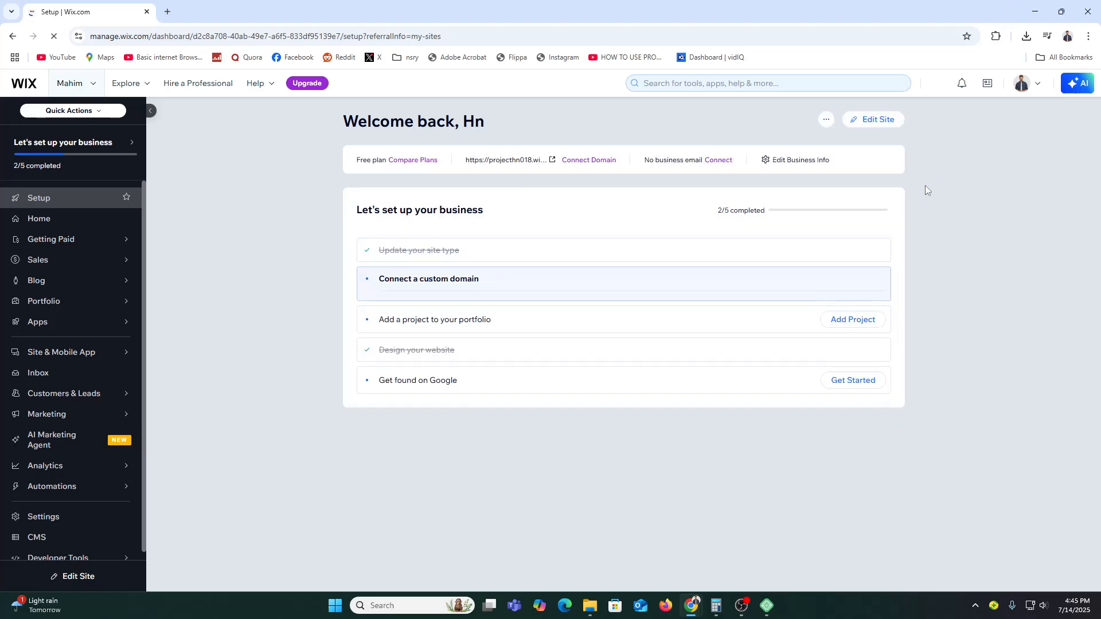
left_click(883, 119)
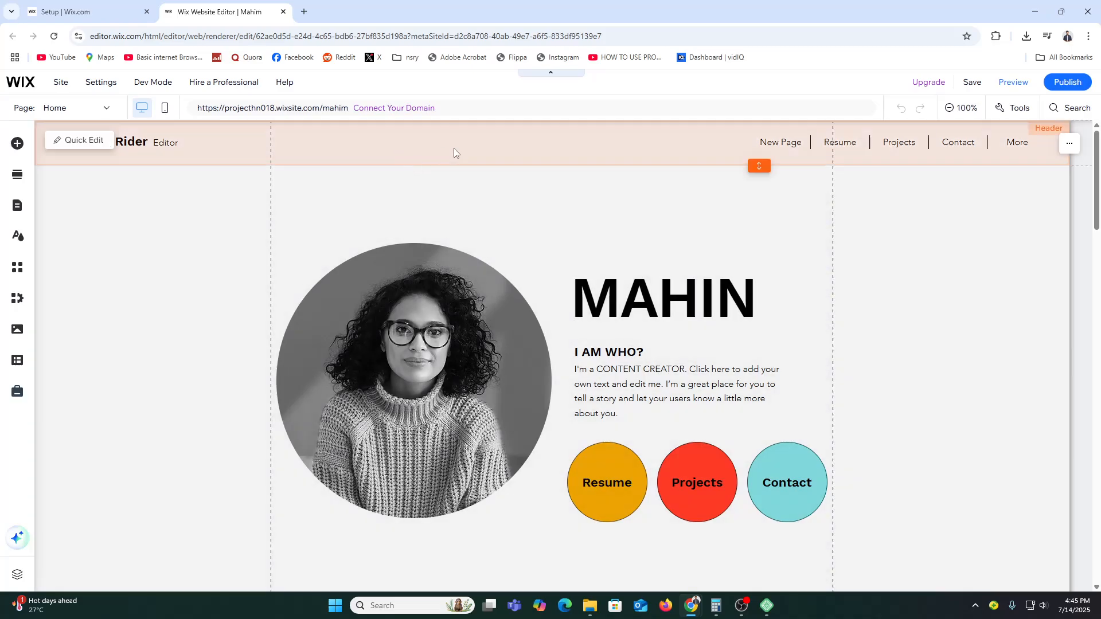
Step: Examine the header's quick-edit options, its strip and the text beside the site title
left_click(453, 147)
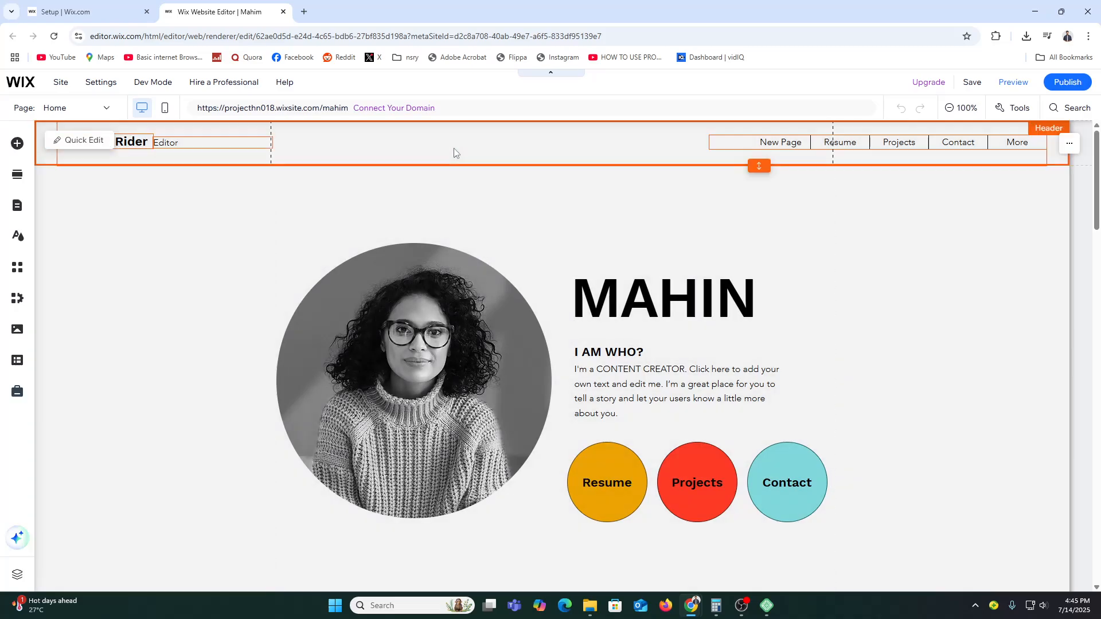
left_click(98, 146)
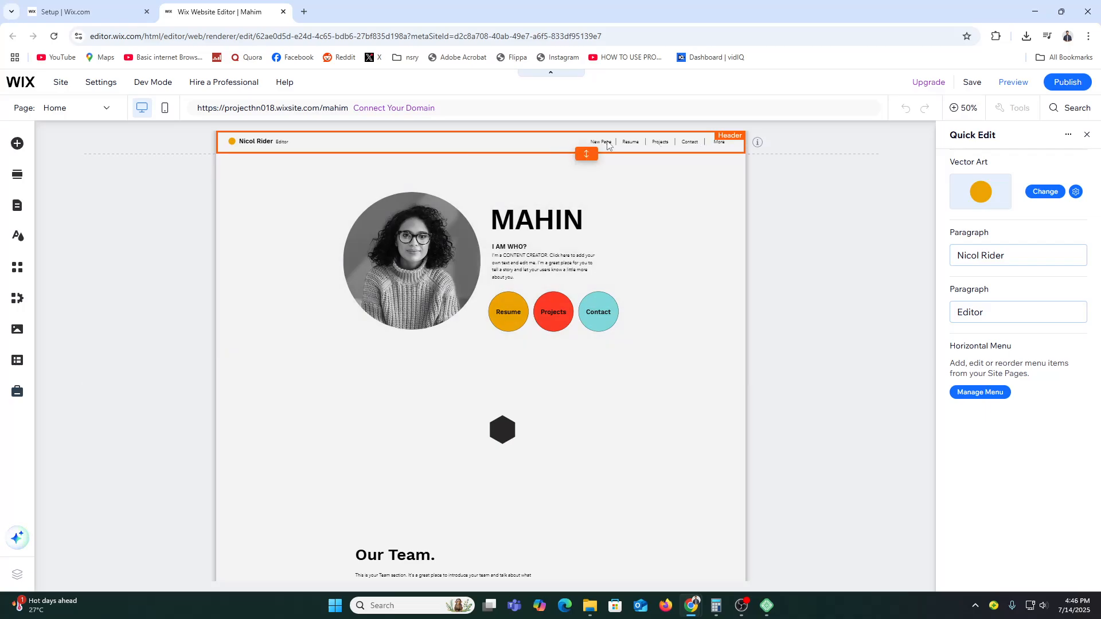
left_click(962, 114)
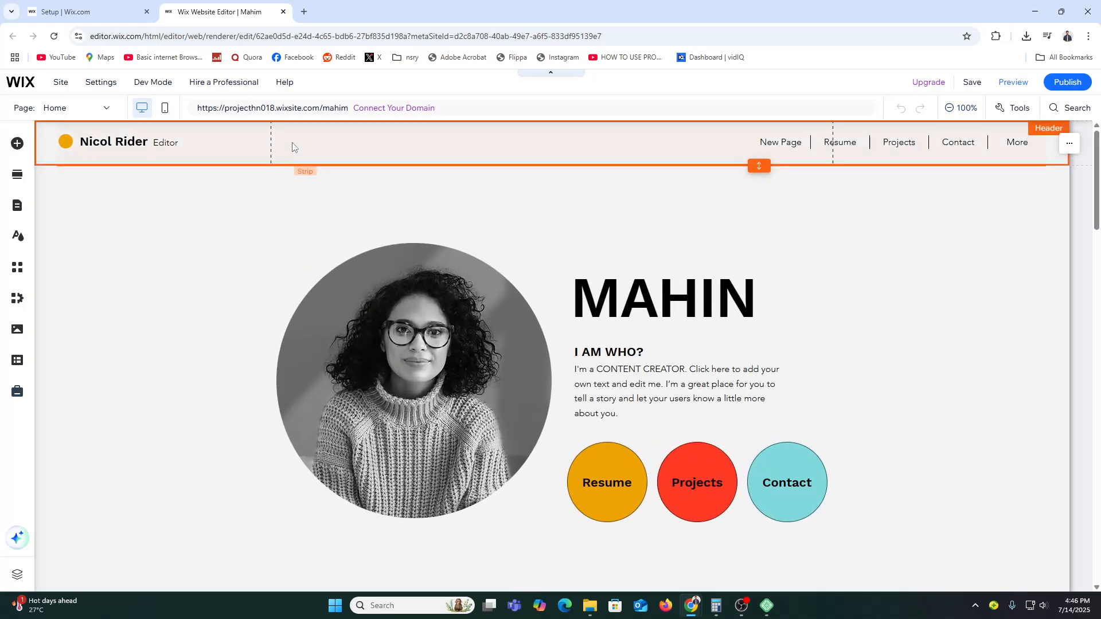
left_click(292, 144)
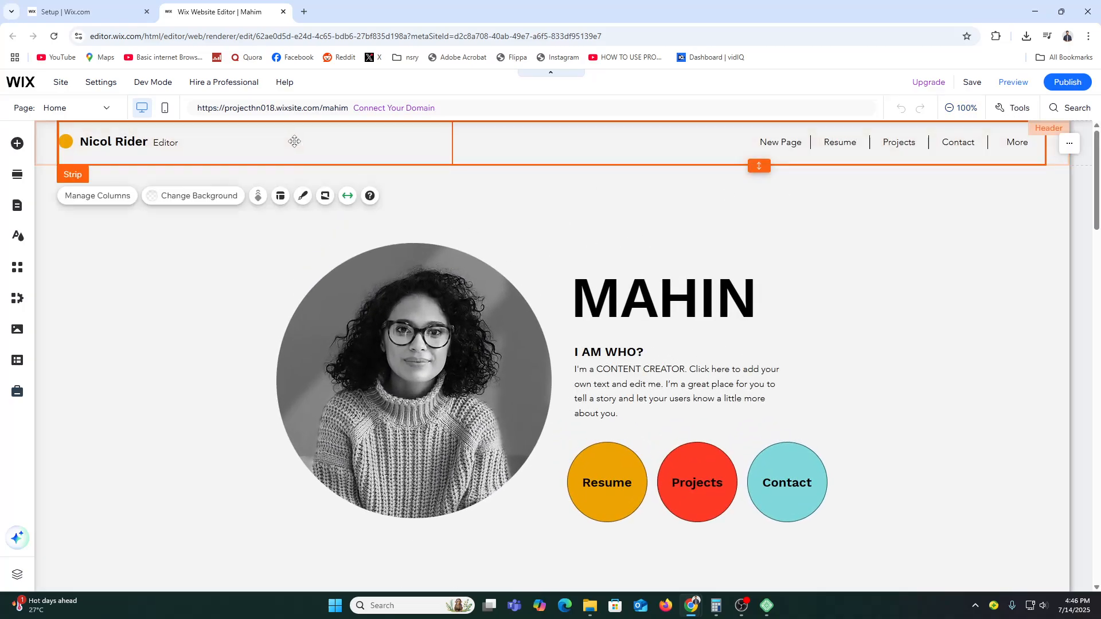
left_click(186, 146)
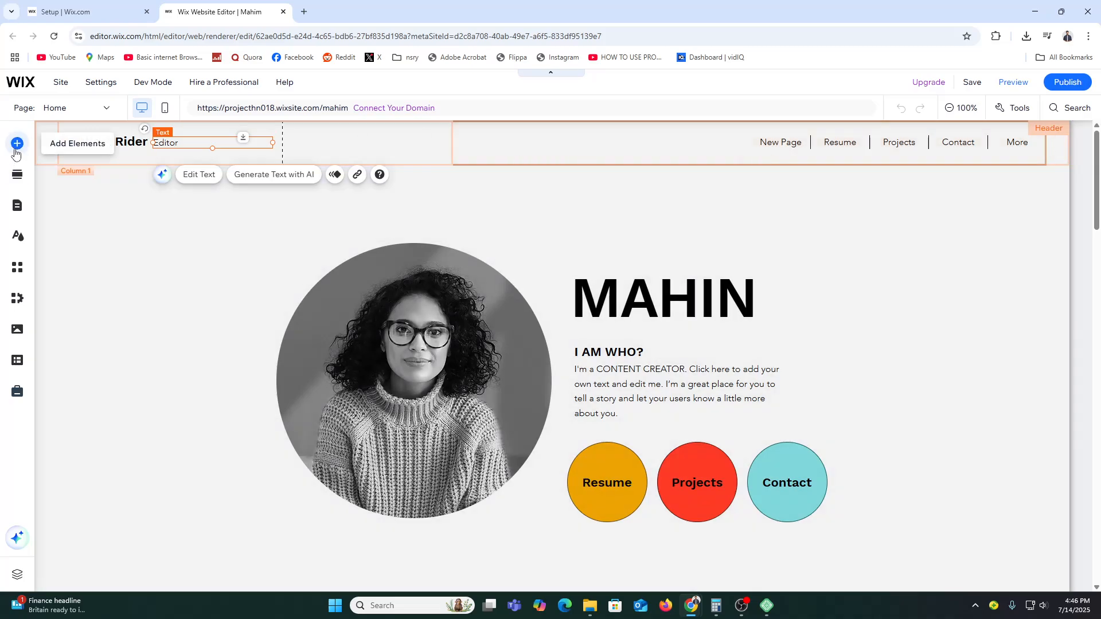
Step: Look through the libraries for adding elements and sections, and inspect the header's horizontal menu
left_click(17, 144)
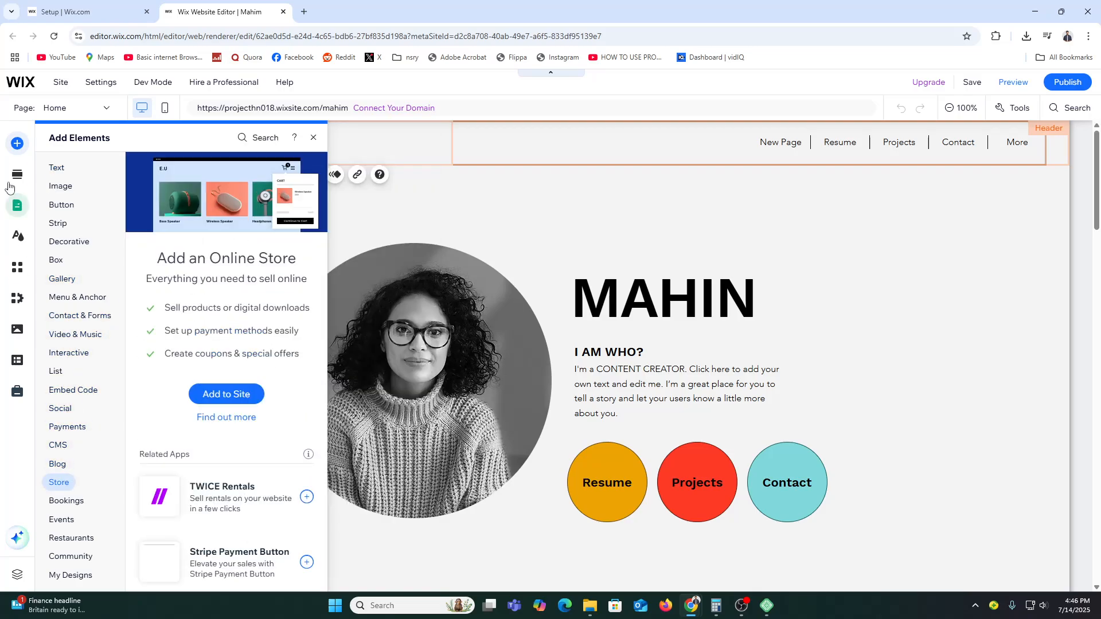
left_click(16, 182)
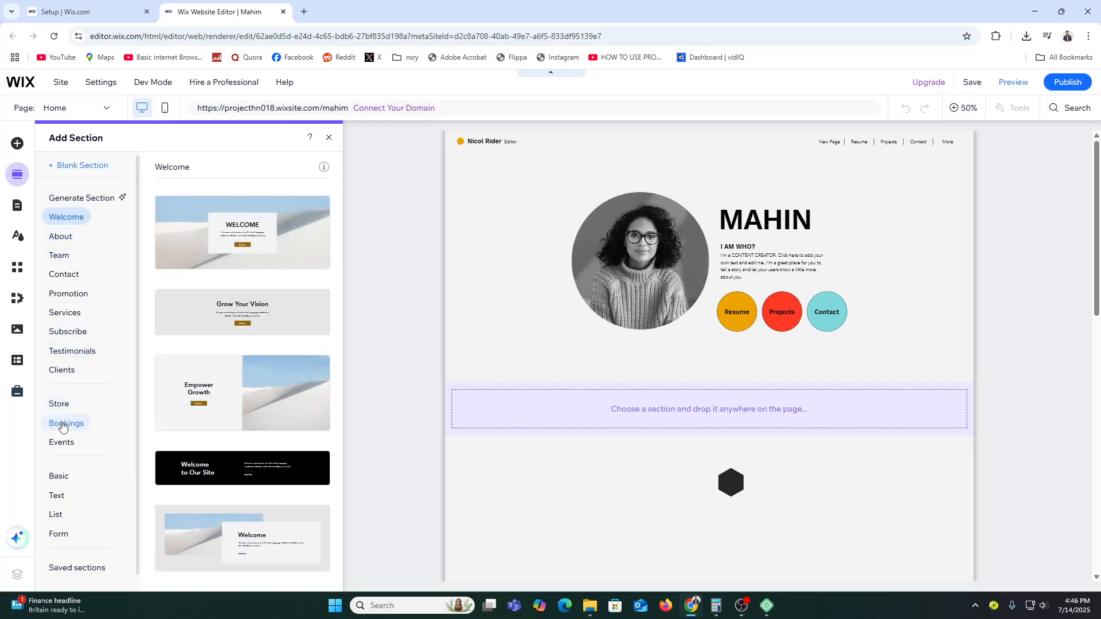
scroll(74, 344, "down", 1)
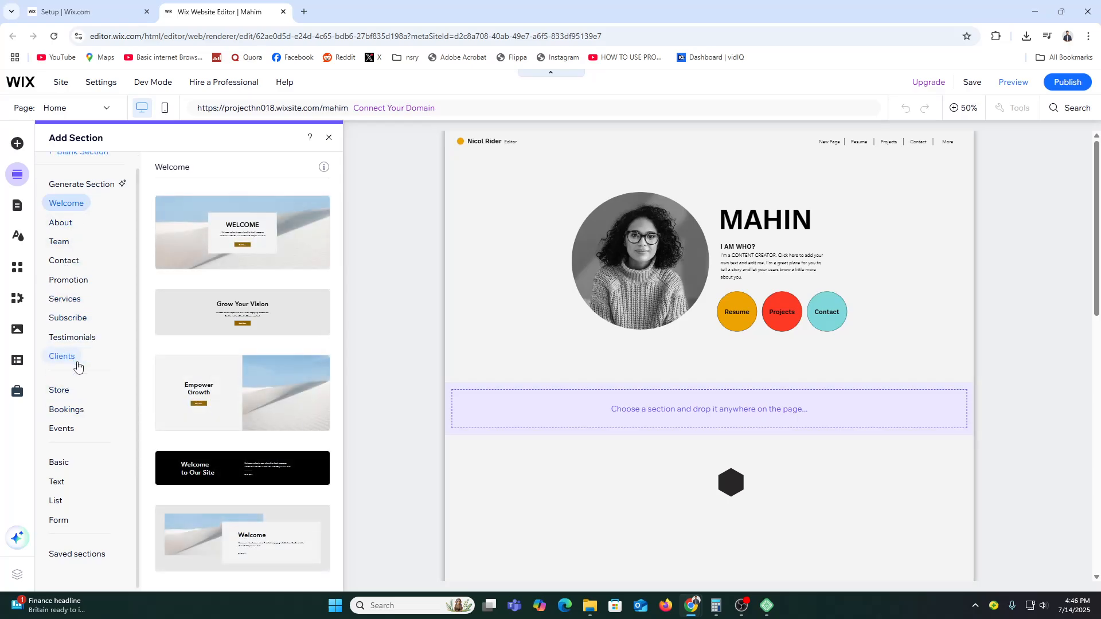
scroll(81, 526, "up", 1)
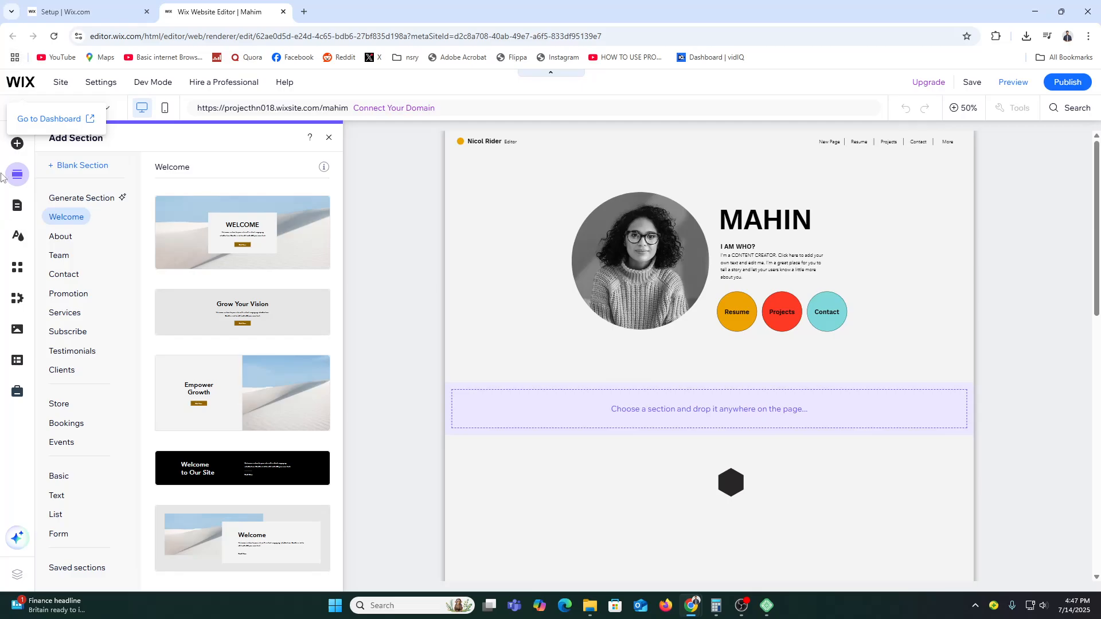
left_click(15, 148)
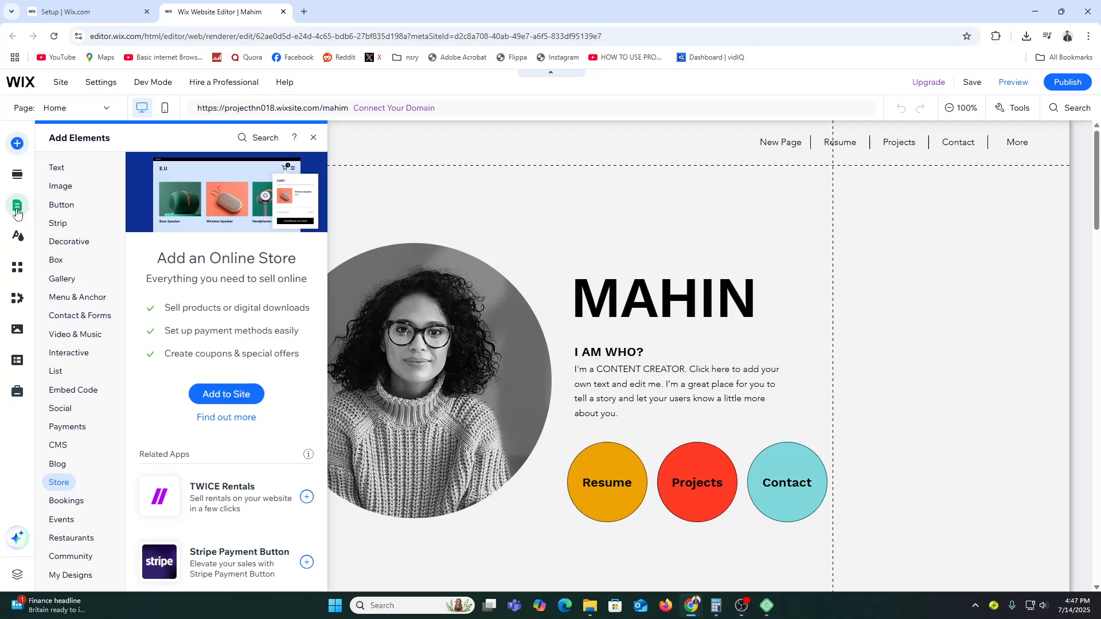
left_click(17, 209)
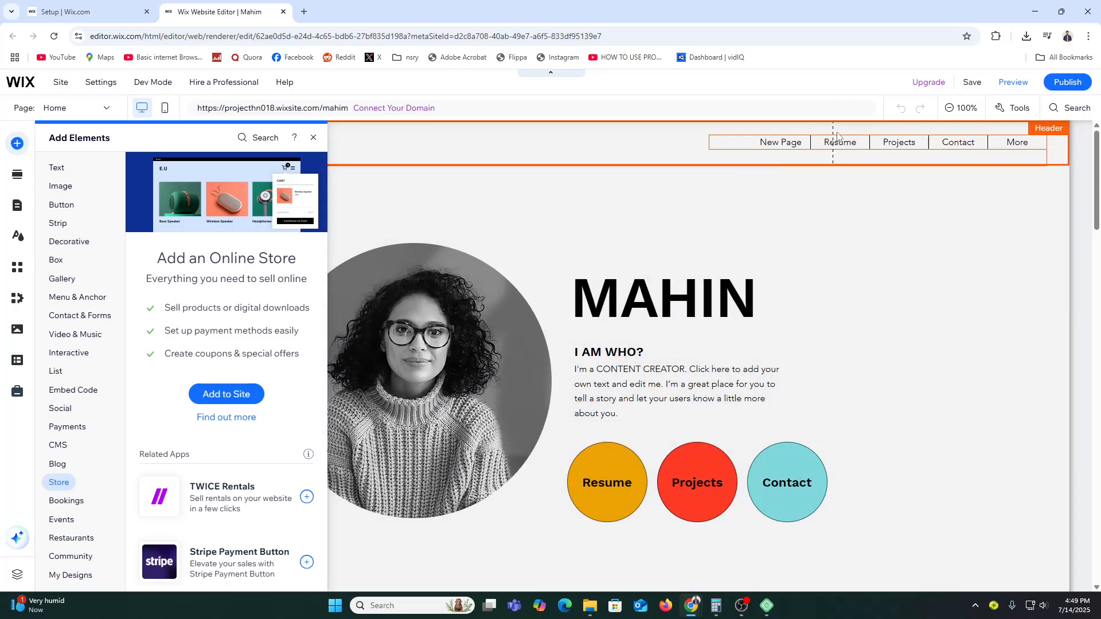
left_click(831, 143)
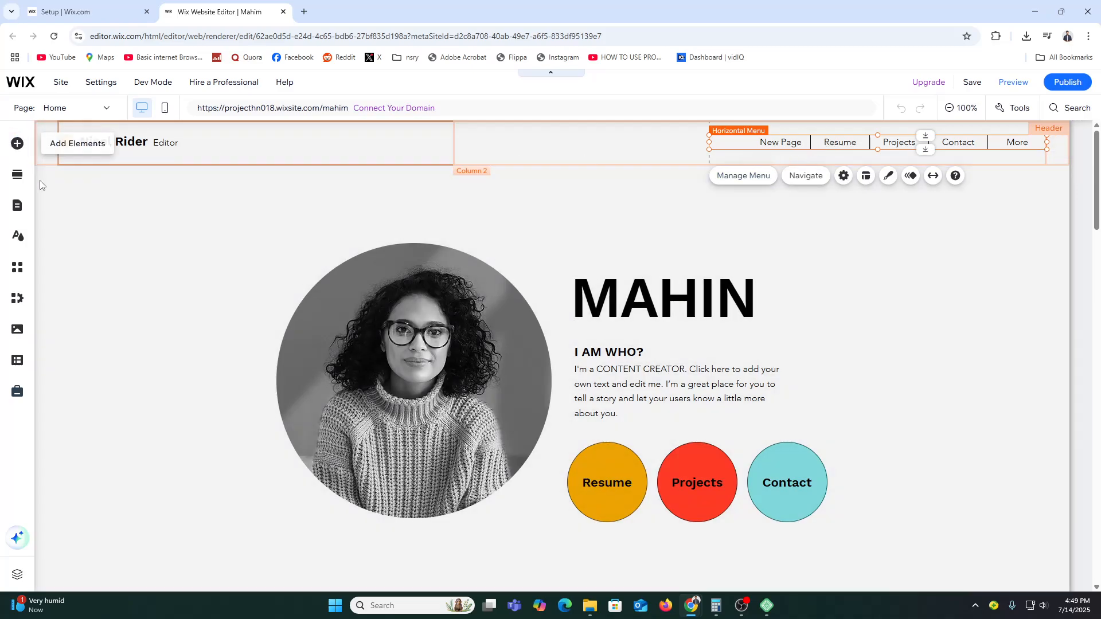
left_click(17, 143)
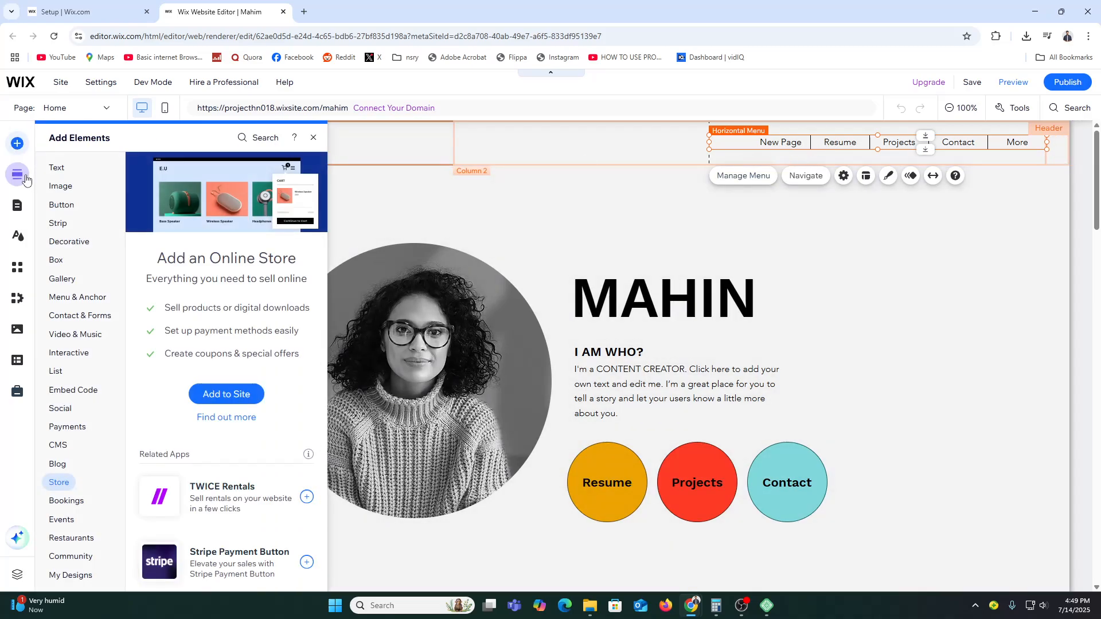
left_click(20, 174)
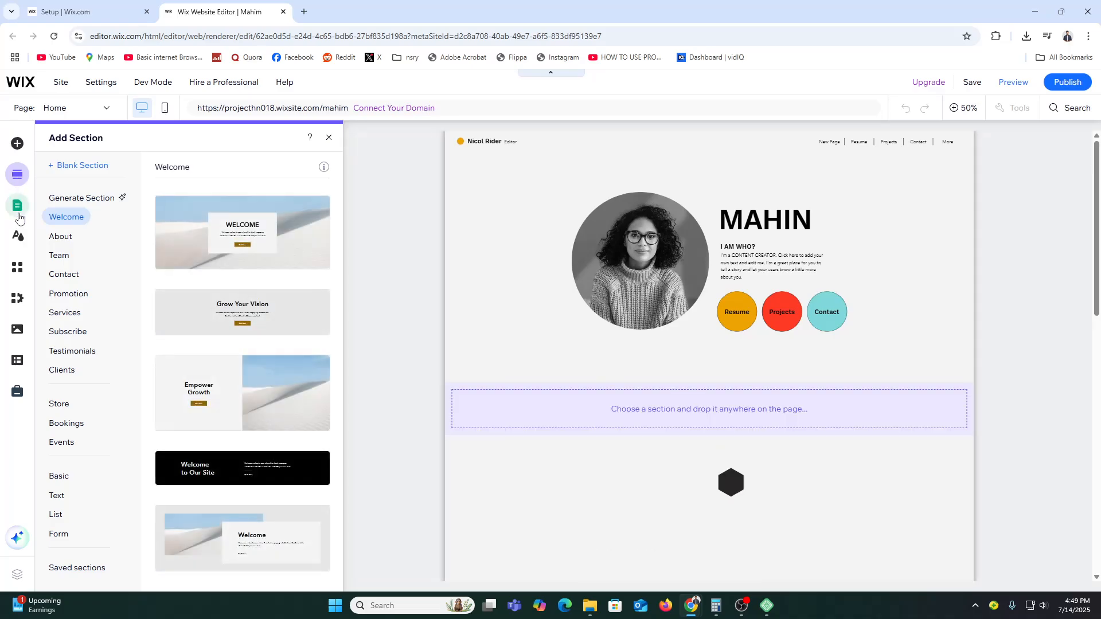
Step: Add a new page from the About Us template to the site menu and name it after the site, in capitals
left_click(17, 207)
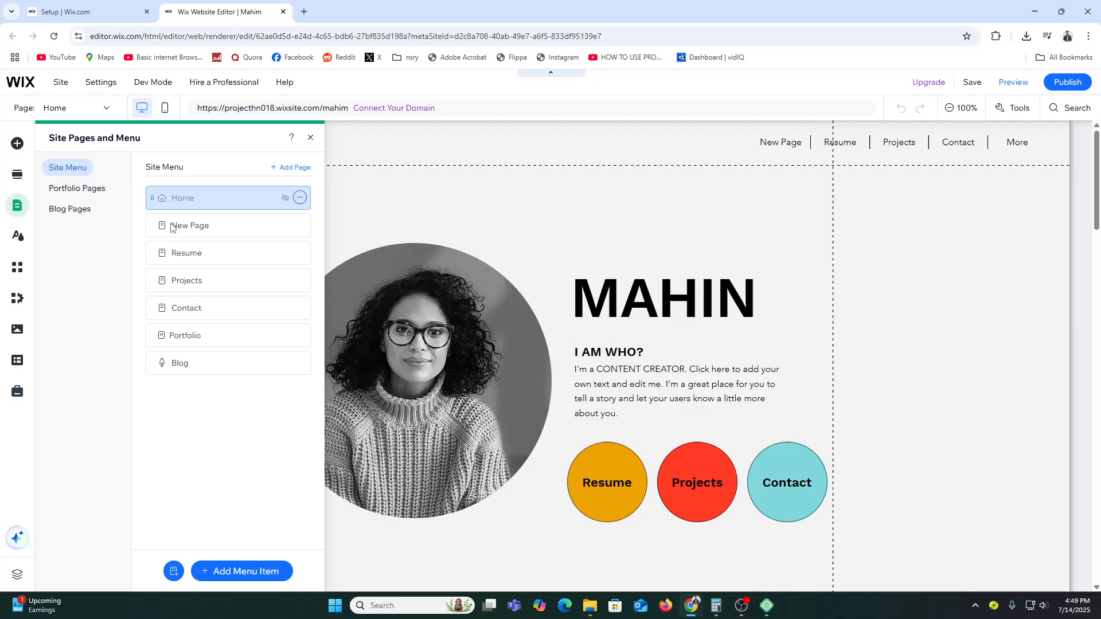
left_click(235, 573)
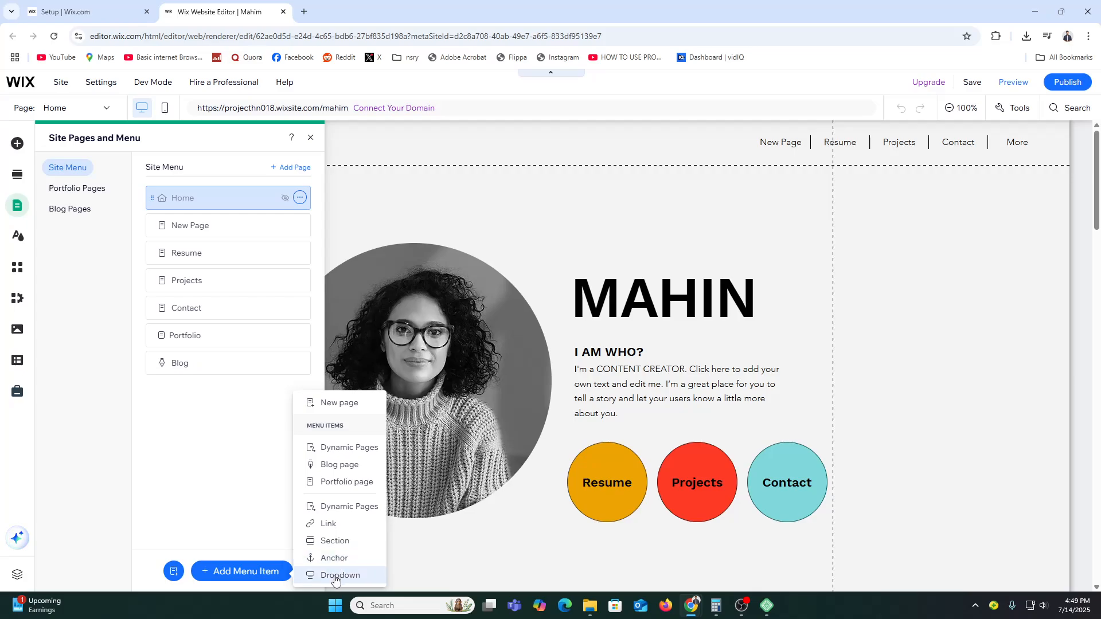
left_click(344, 403)
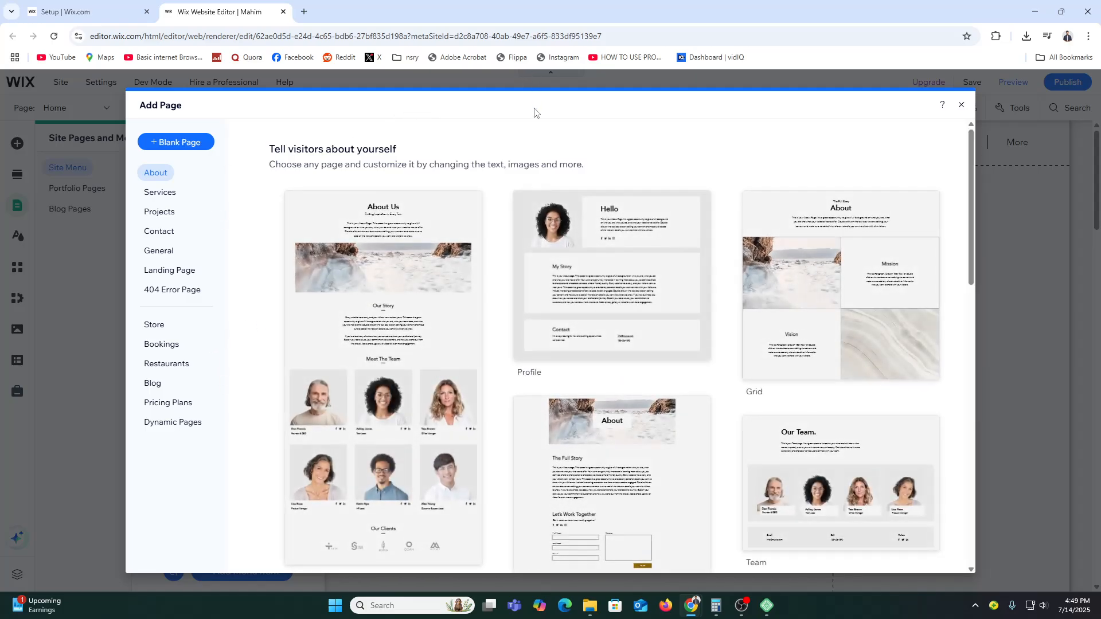
left_click(389, 361)
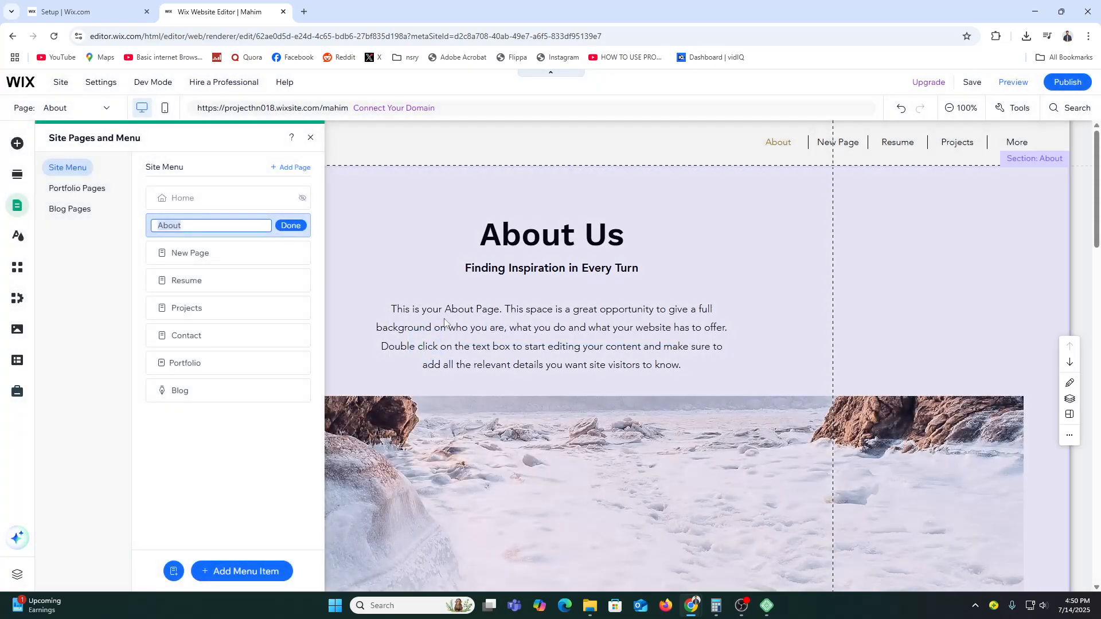
type("MAHIM")
key("Return")
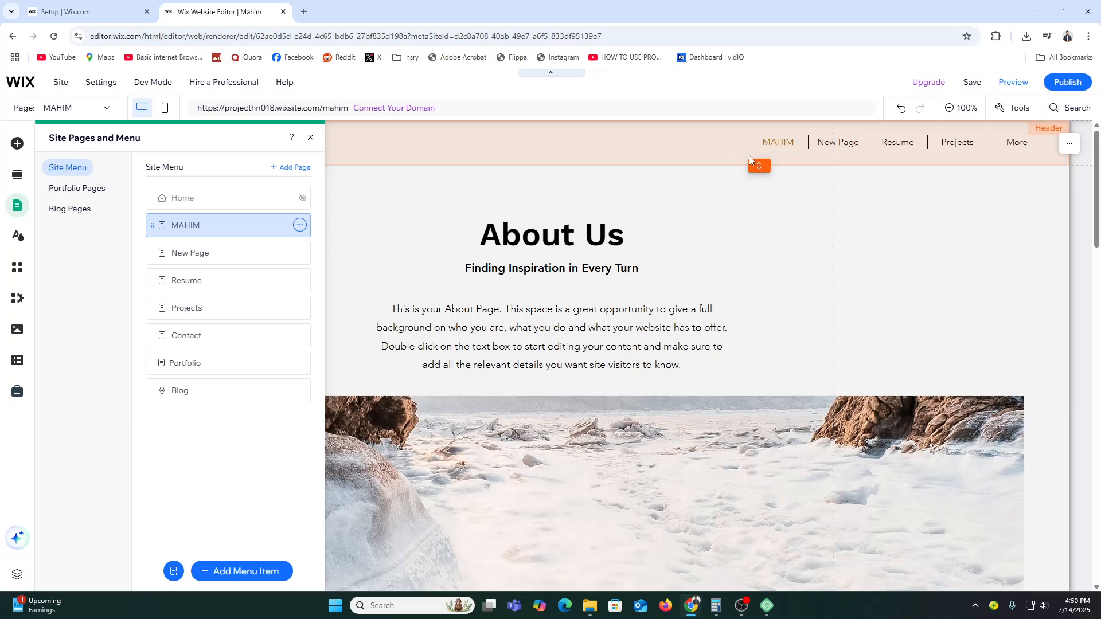
Step: Nest New Page as a subpage under the added About Us page and publish the site
left_click_drag(218, 252, 243, 250)
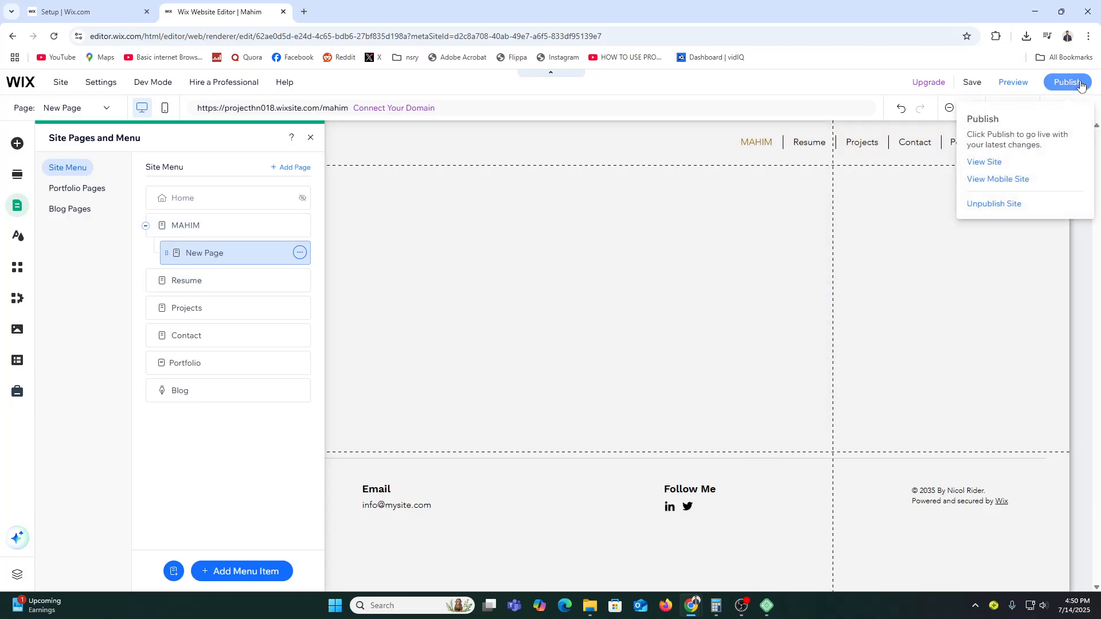
left_click(1079, 85)
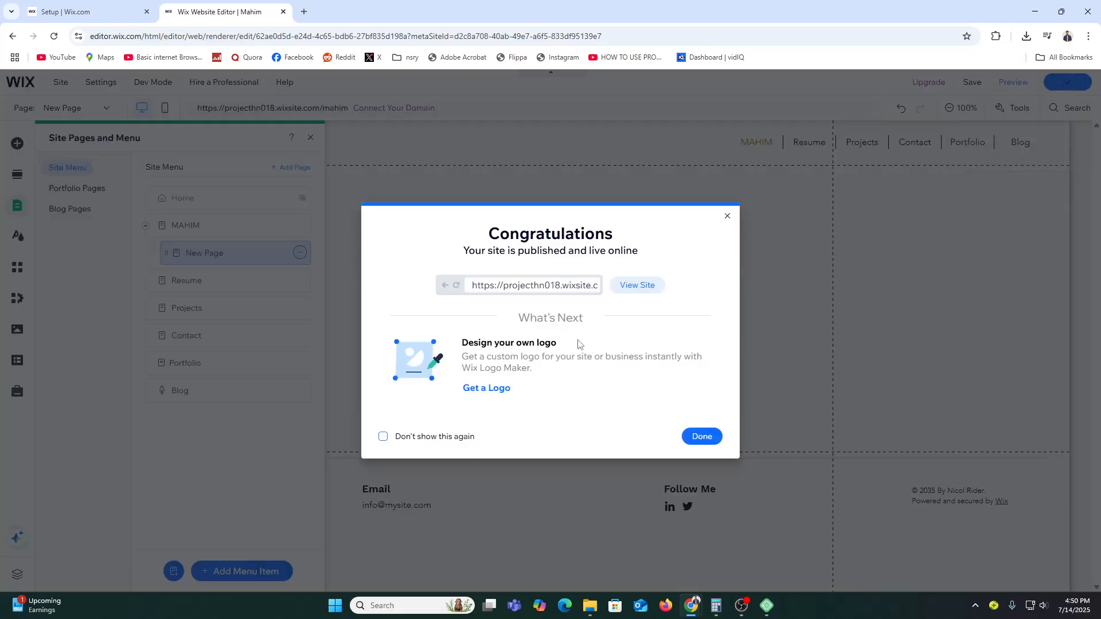
Step: View the added About Us page on the live site and return to the editor, dismissing its dialogs
left_click(637, 285)
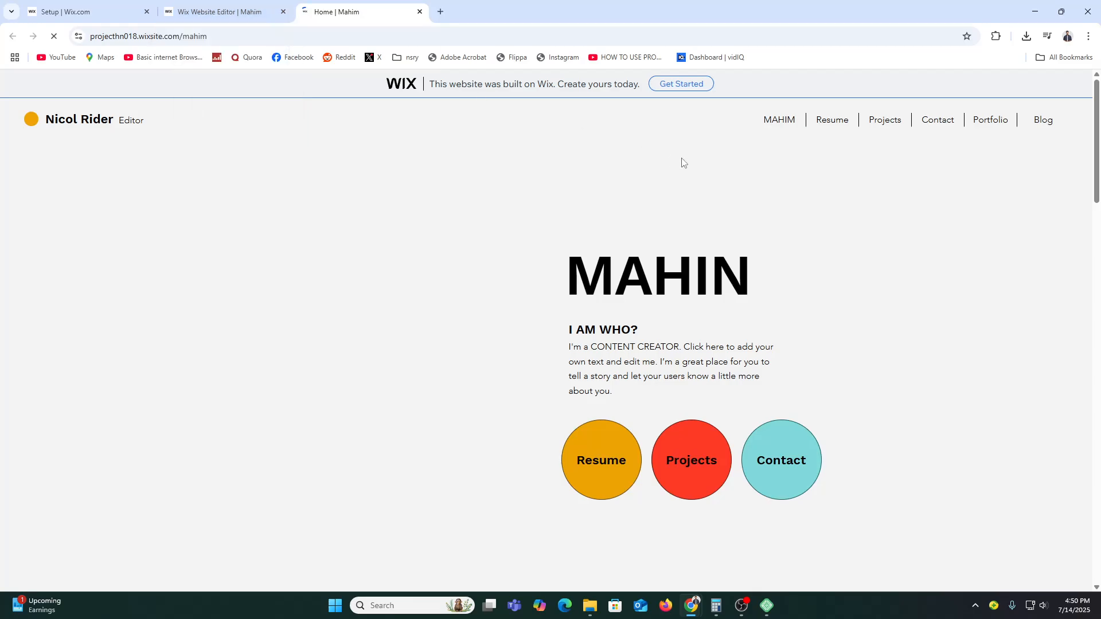
left_click(783, 127)
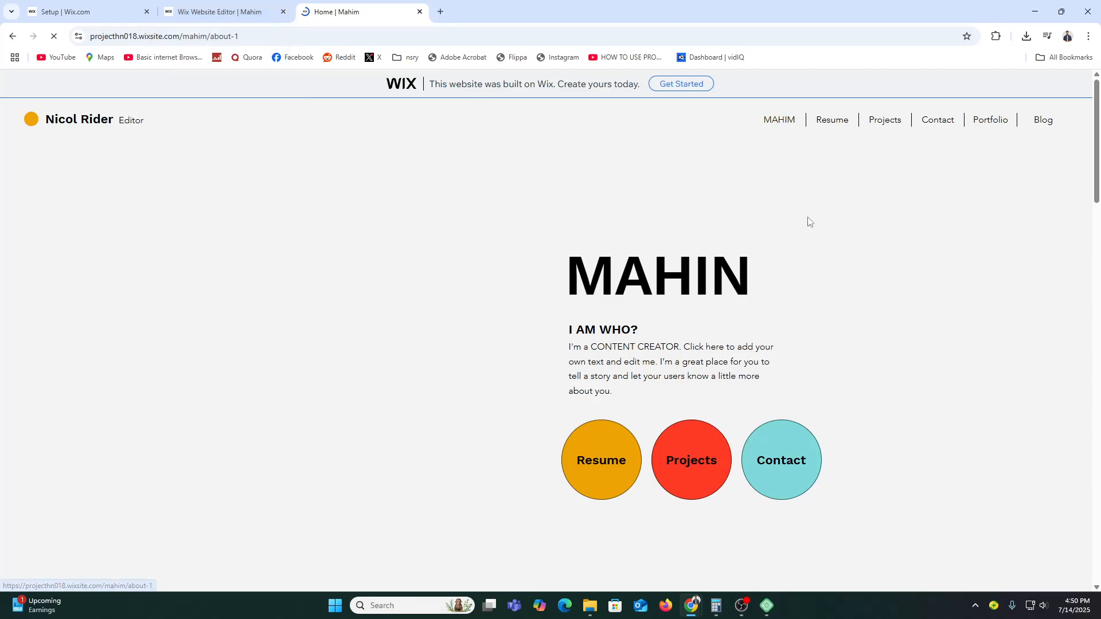
left_click(218, 5)
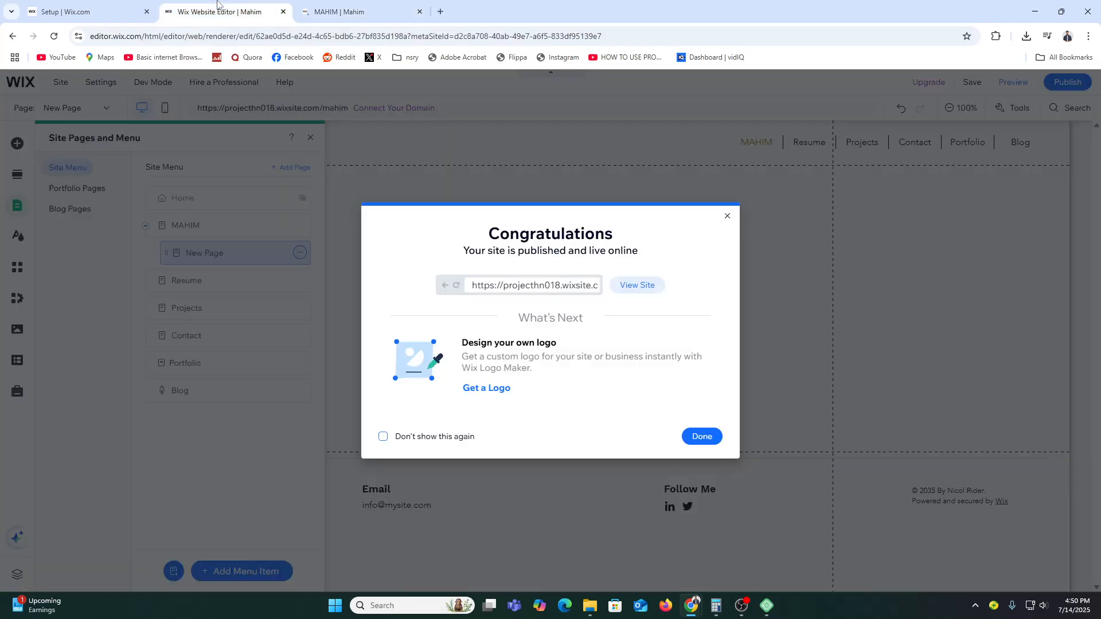
left_click(542, 140)
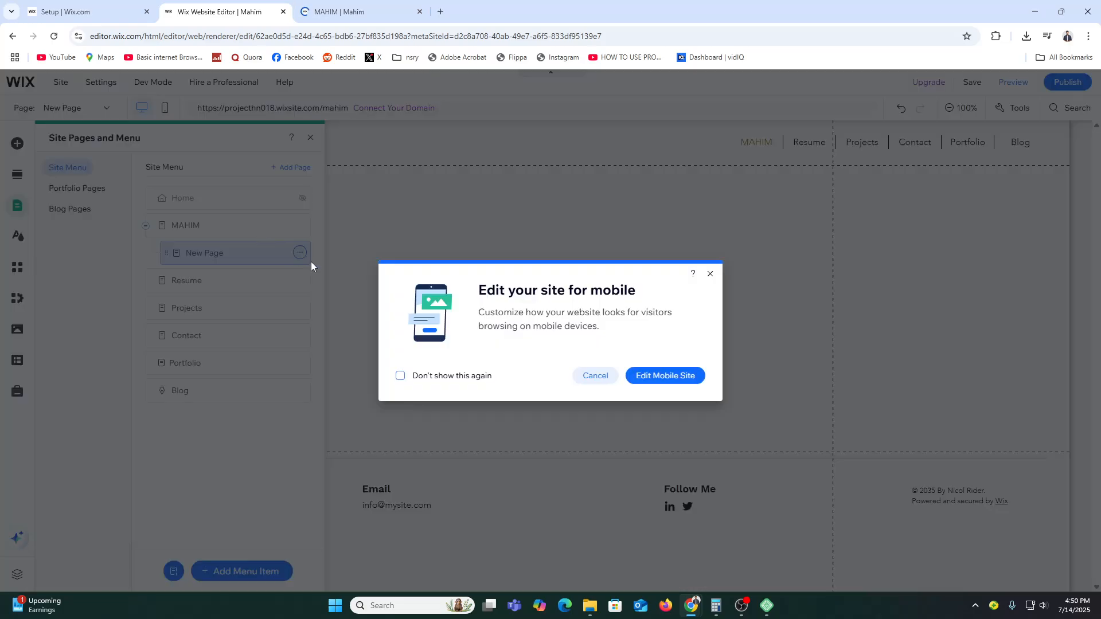
left_click(709, 274)
Step: Nest the Resume page as a second subpage under the About Us page and publish the site again
left_click_drag(261, 274, 227, 279)
left_click(842, 151)
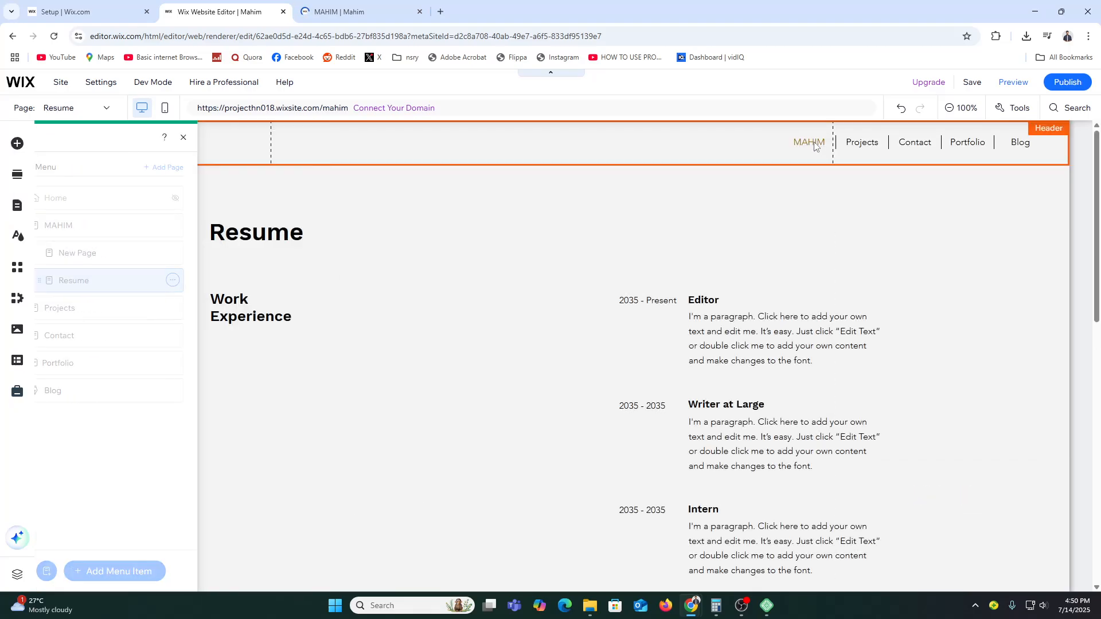
left_click(1052, 87)
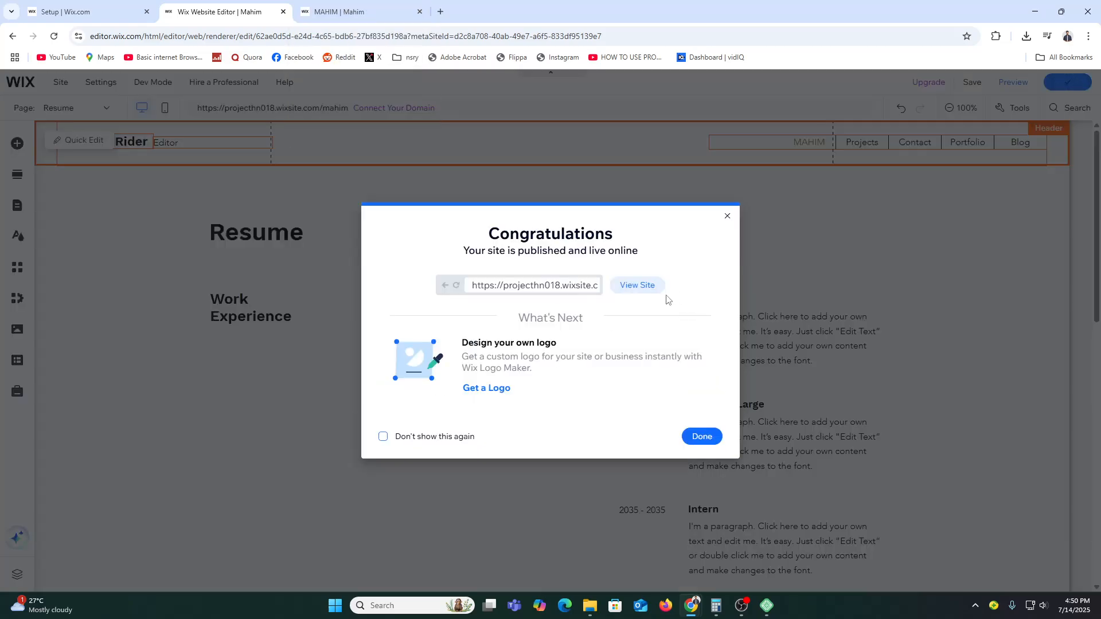
Step: Open the republished live site and check the subpages in the header's dropdown menu
left_click(651, 287)
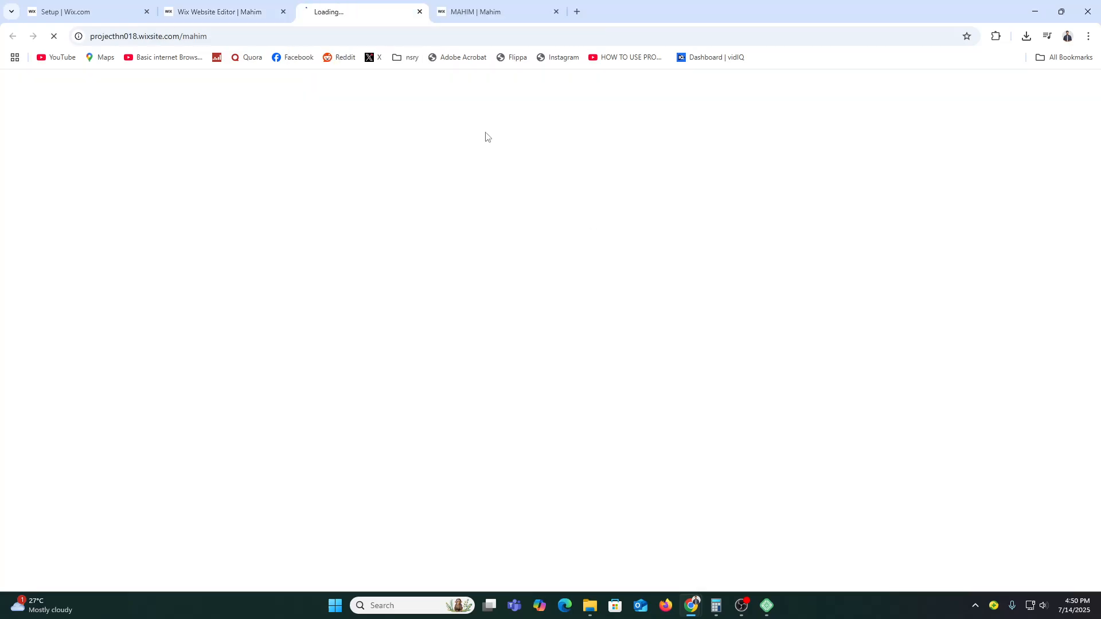
left_click(481, 12)
mouse_move(792, 123)
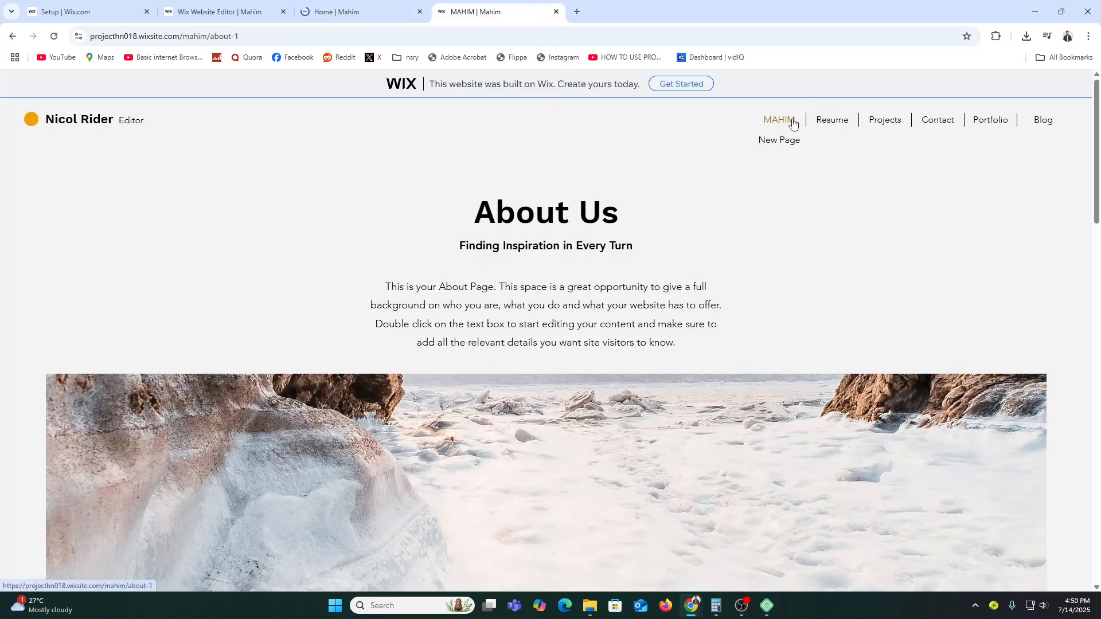
left_click(361, 12)
mouse_move(845, 125)
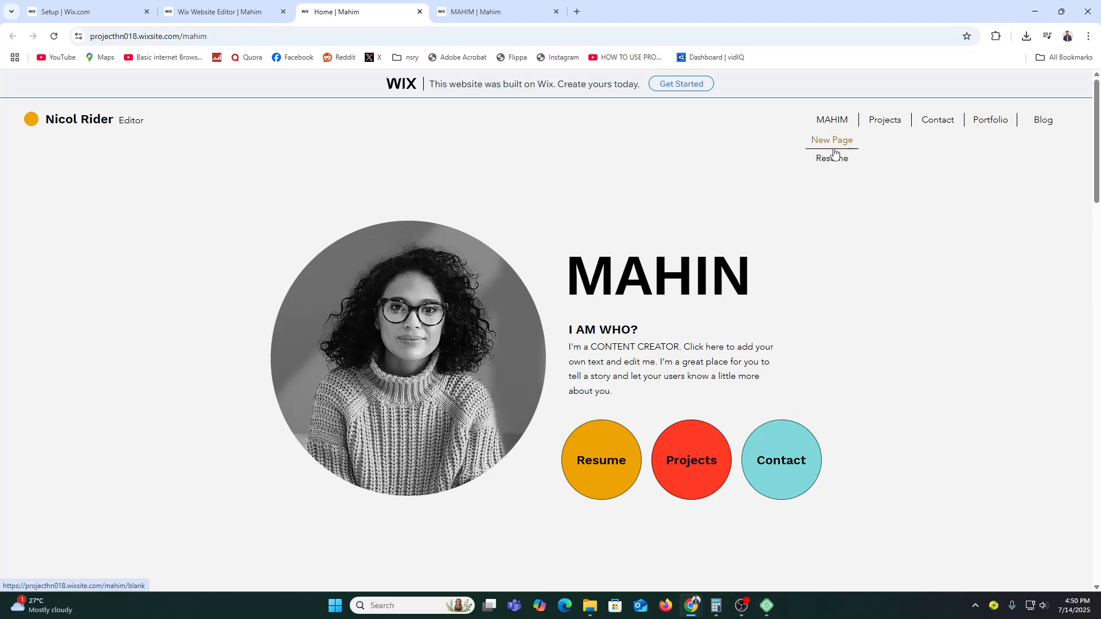
Step: Return to the site editor, dismiss the publish dialog and replace the header's title text with the site owner's name in capitals
left_click(227, 6)
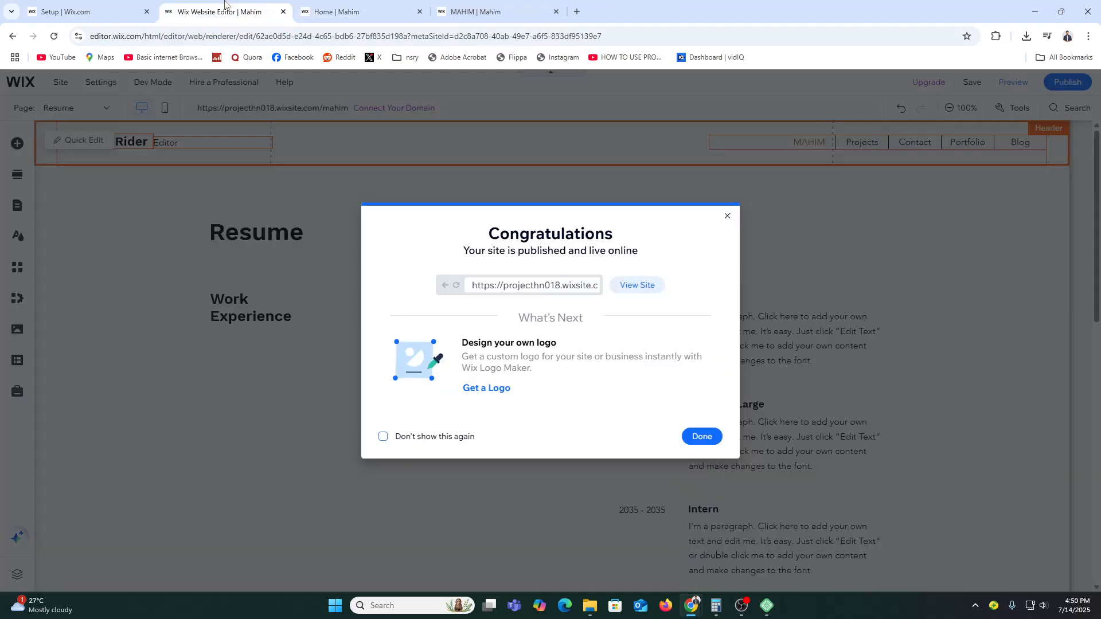
left_click(332, 146)
left_click(129, 142)
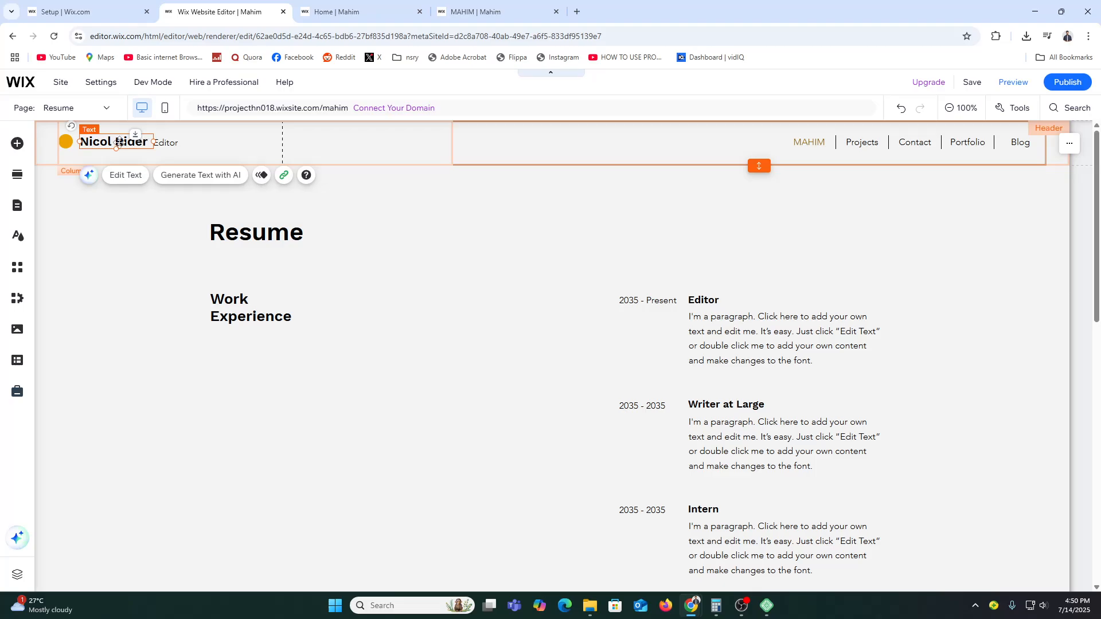
left_click(120, 176)
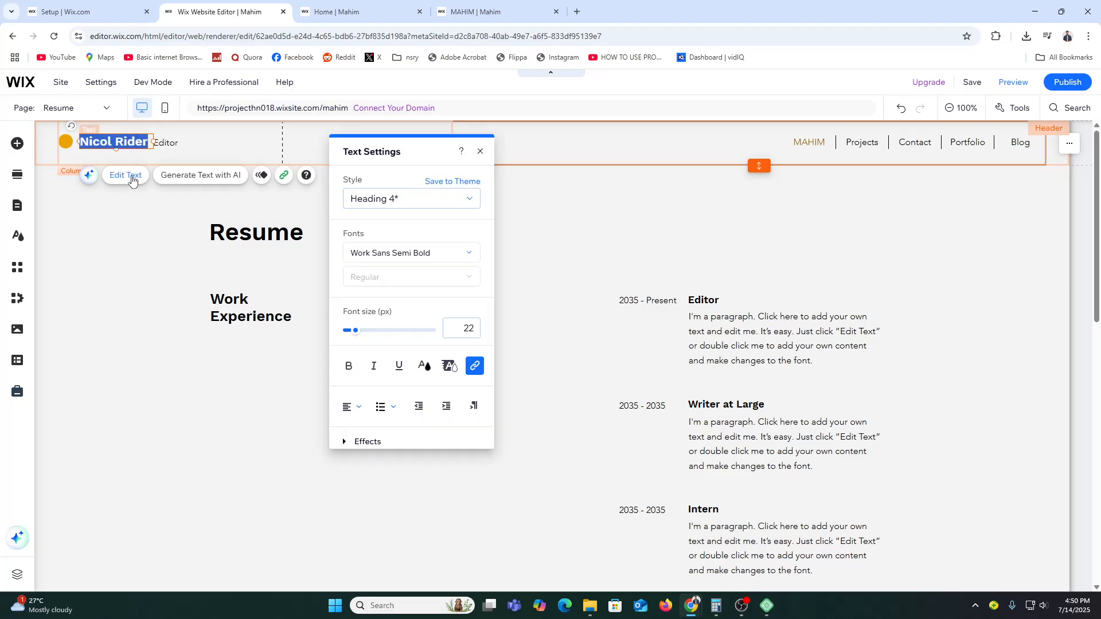
type("MAHIM")
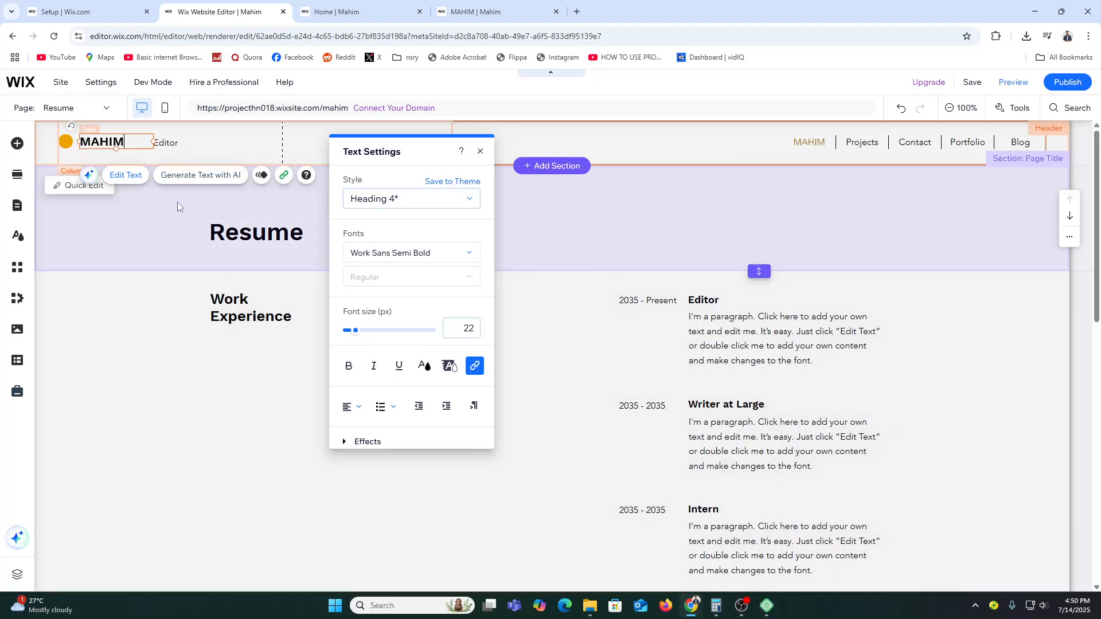
left_click(177, 200)
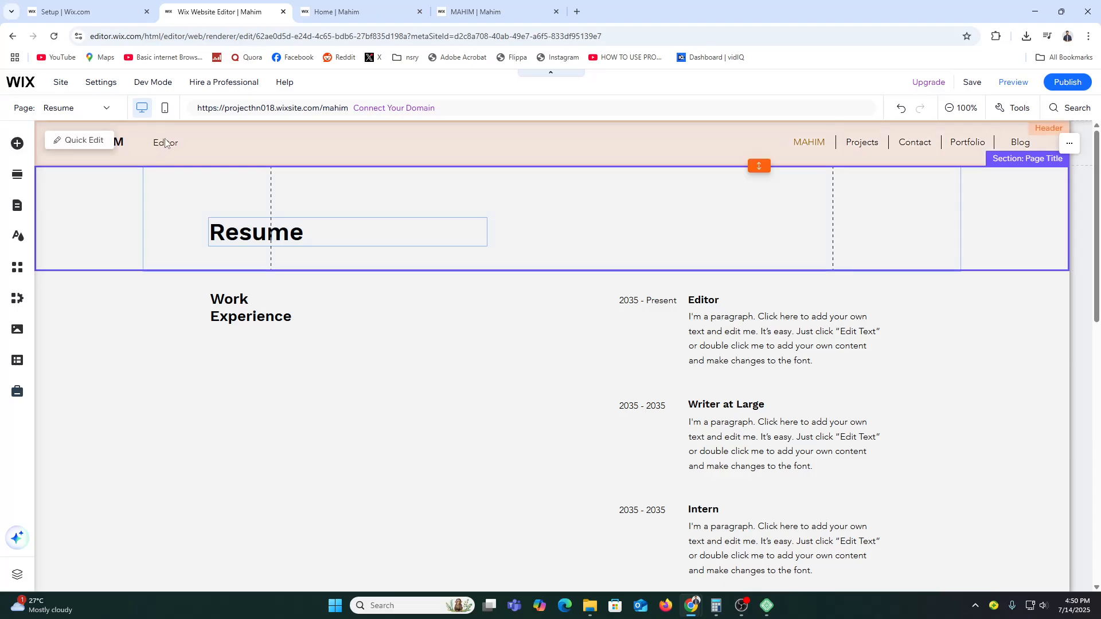
Step: Move the header's "Editor" subtitle closer to the title and replace its text with "CONTENT CREATOR"
double_click(183, 142)
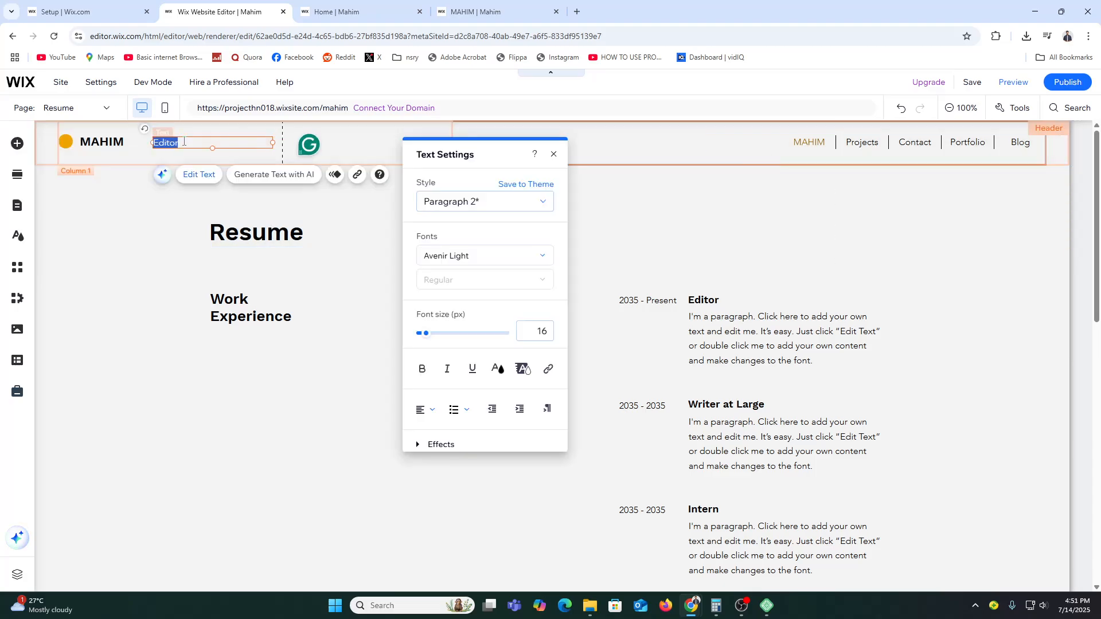
left_click(190, 152)
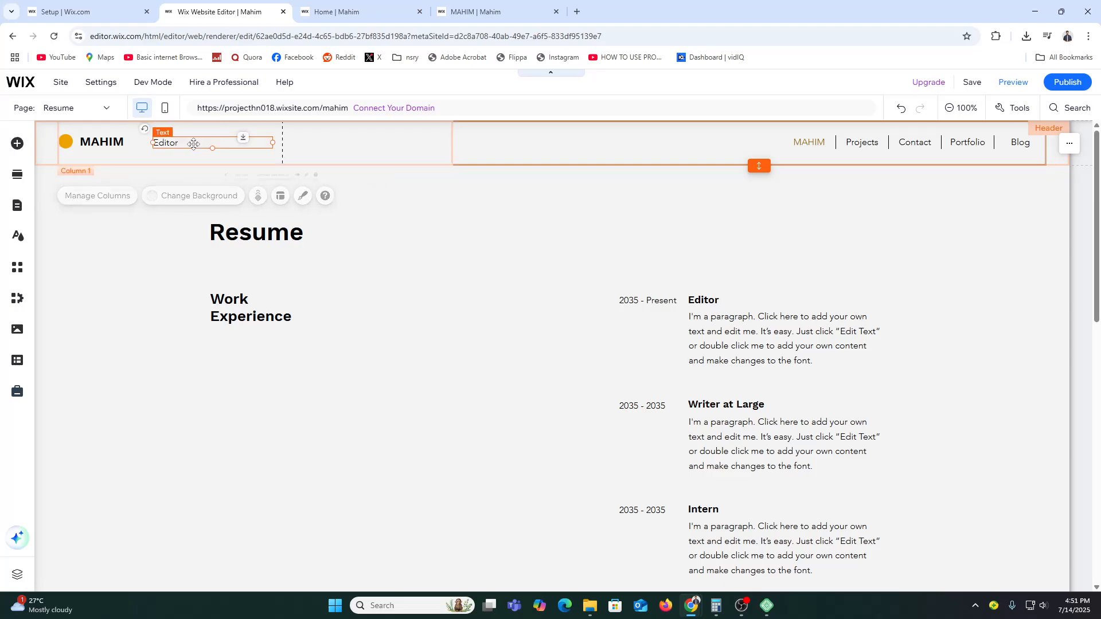
left_click_drag(191, 146, 170, 146)
double_click(170, 146)
type("CO")
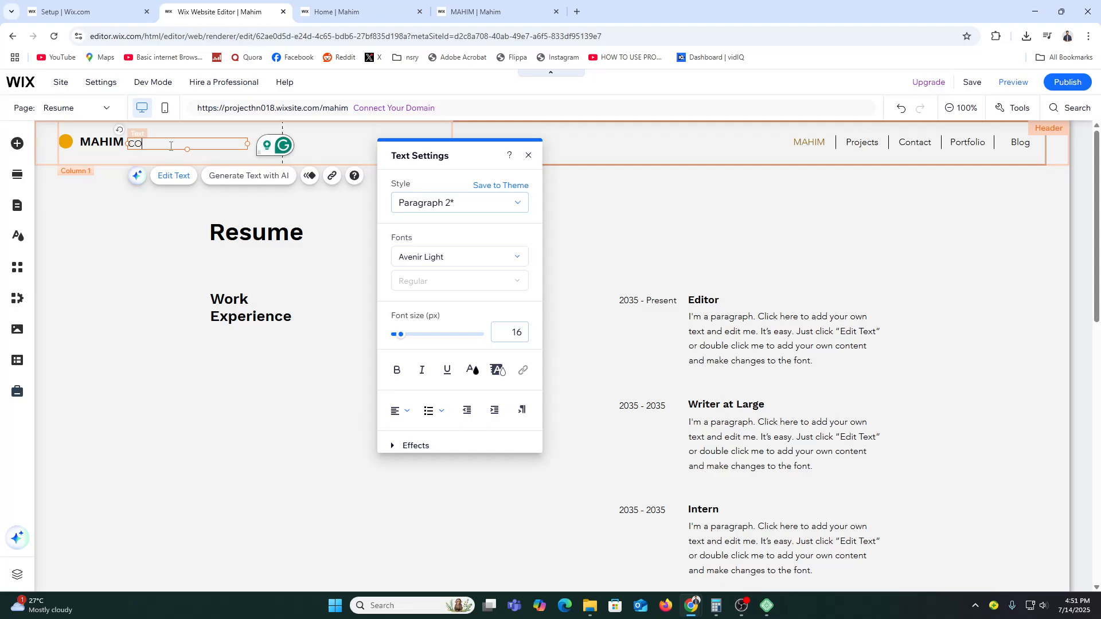
type("NTENT CREA")
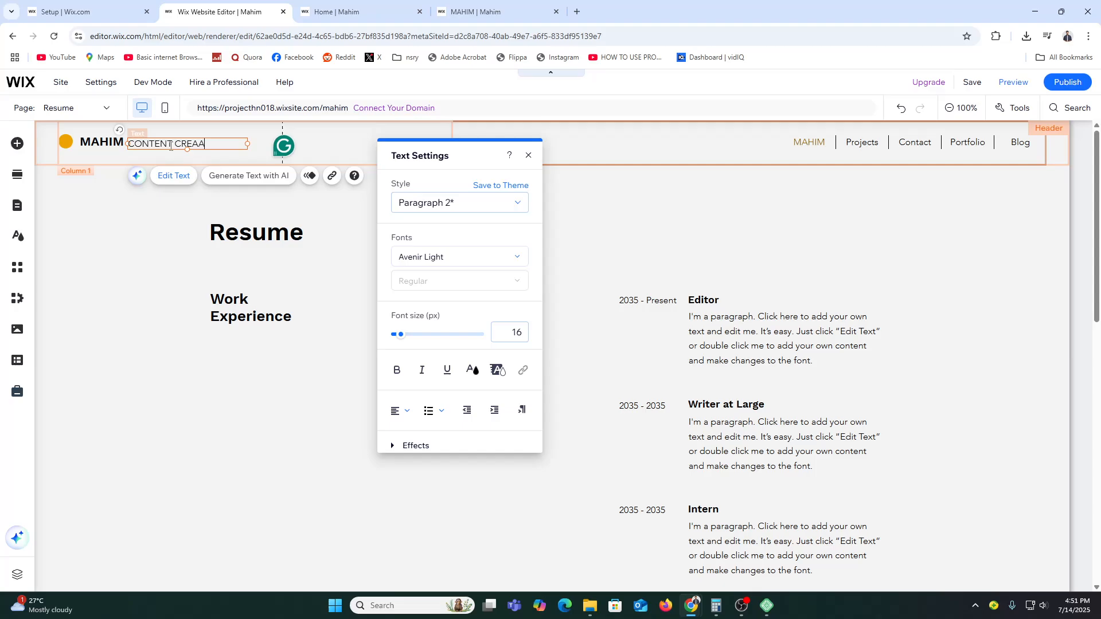
type("TOR")
left_click(313, 150)
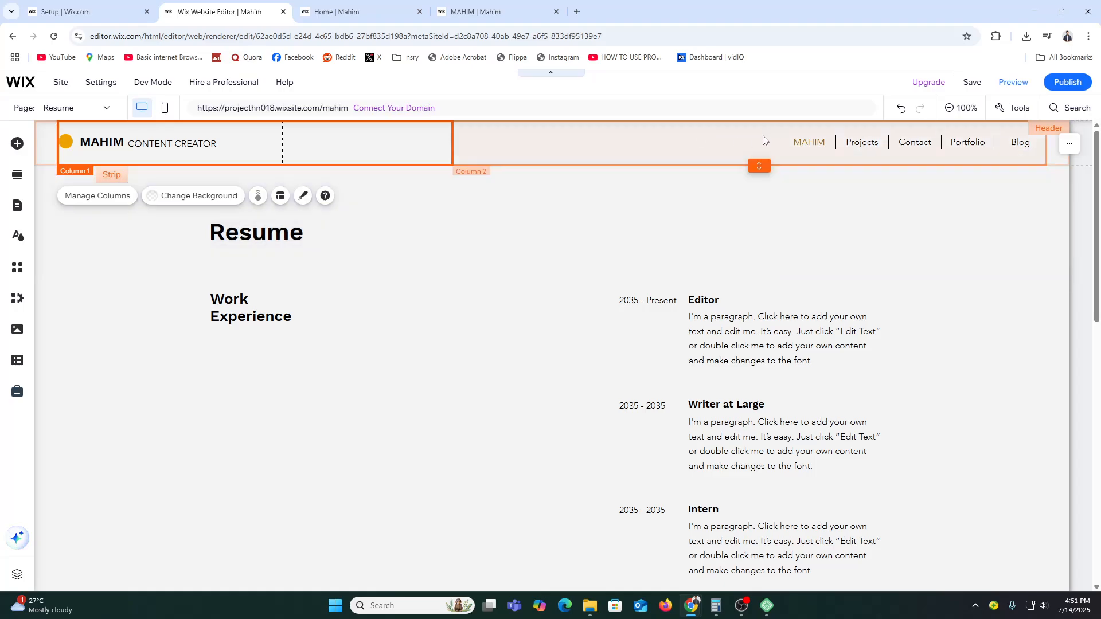
Step: Open the design options of the header's horizontal menu and apply the first themed horizontal menu preset
left_click(762, 136)
left_click(772, 144)
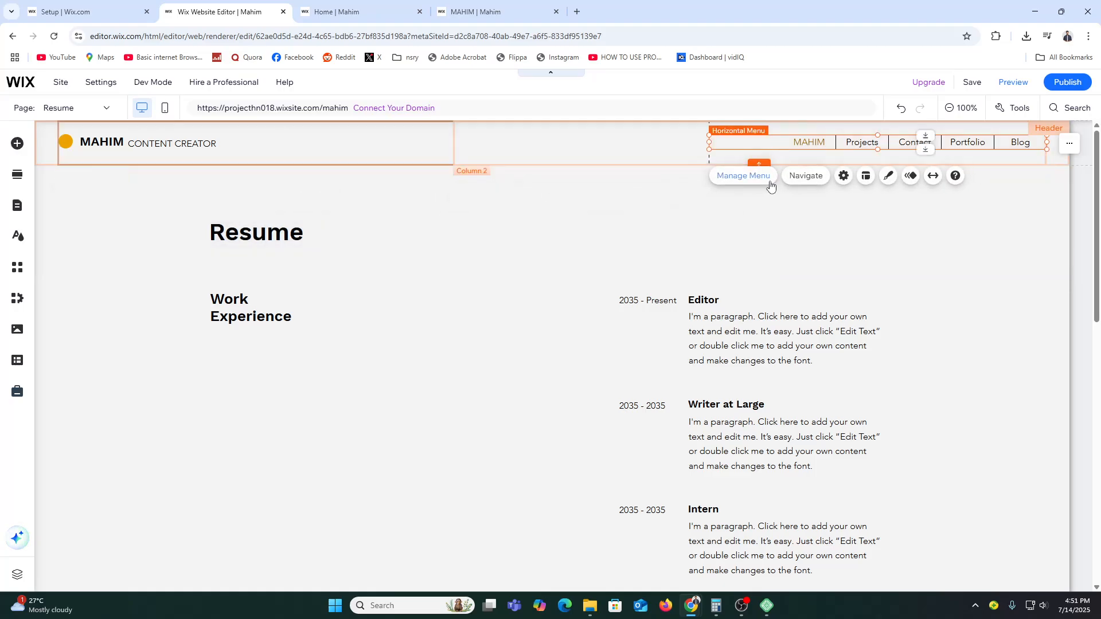
left_click(763, 183)
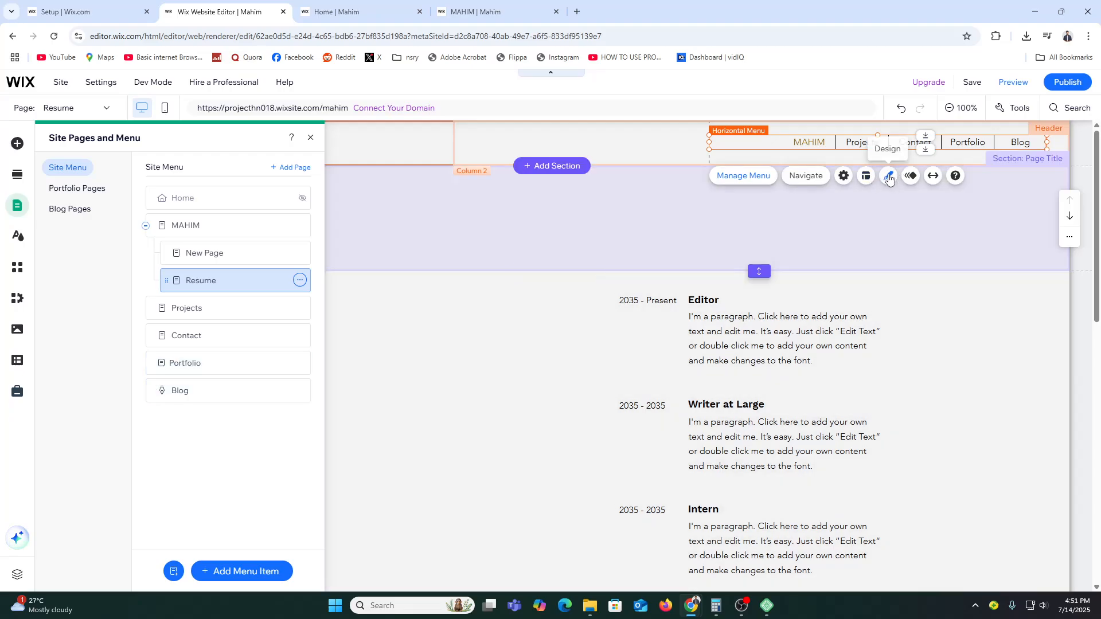
left_click(889, 177)
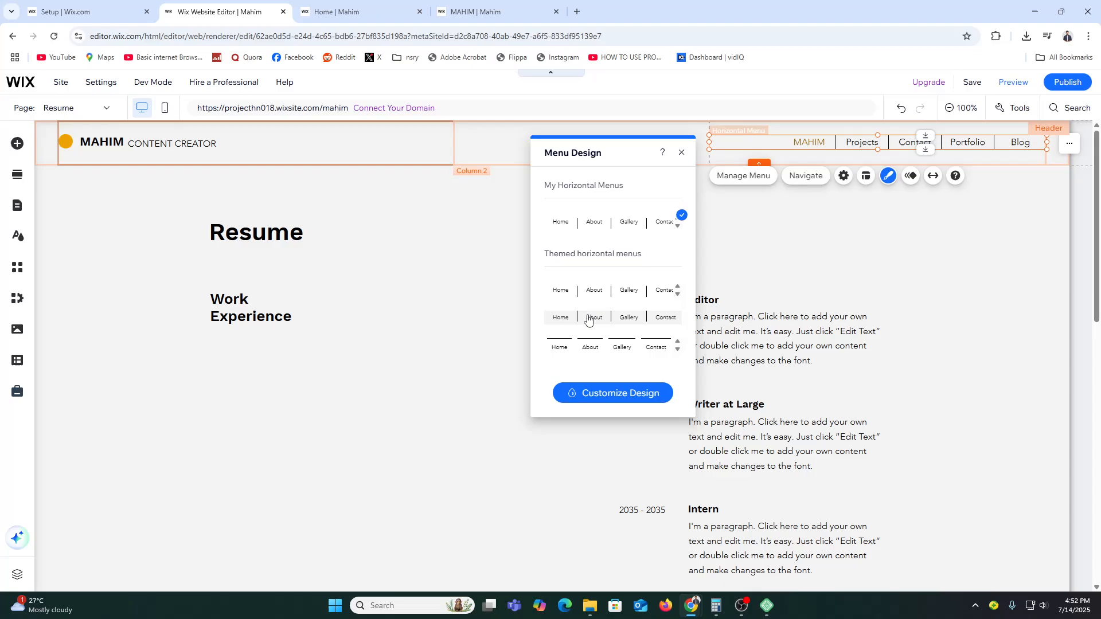
scroll(591, 312, "down", 3)
left_click(678, 295)
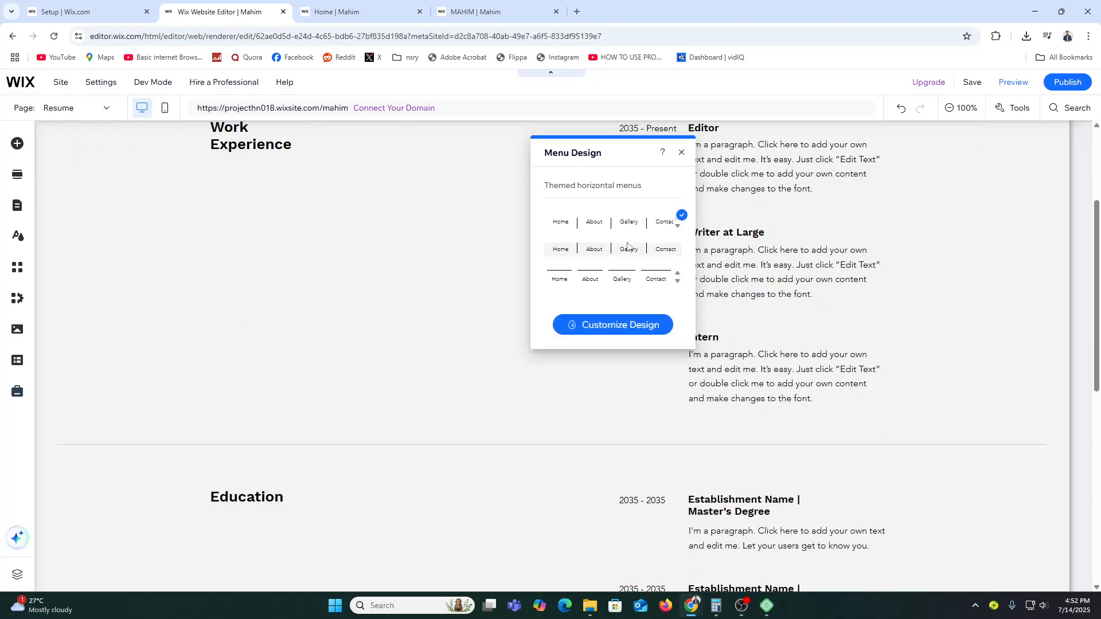
scroll(711, 302, "up", 3)
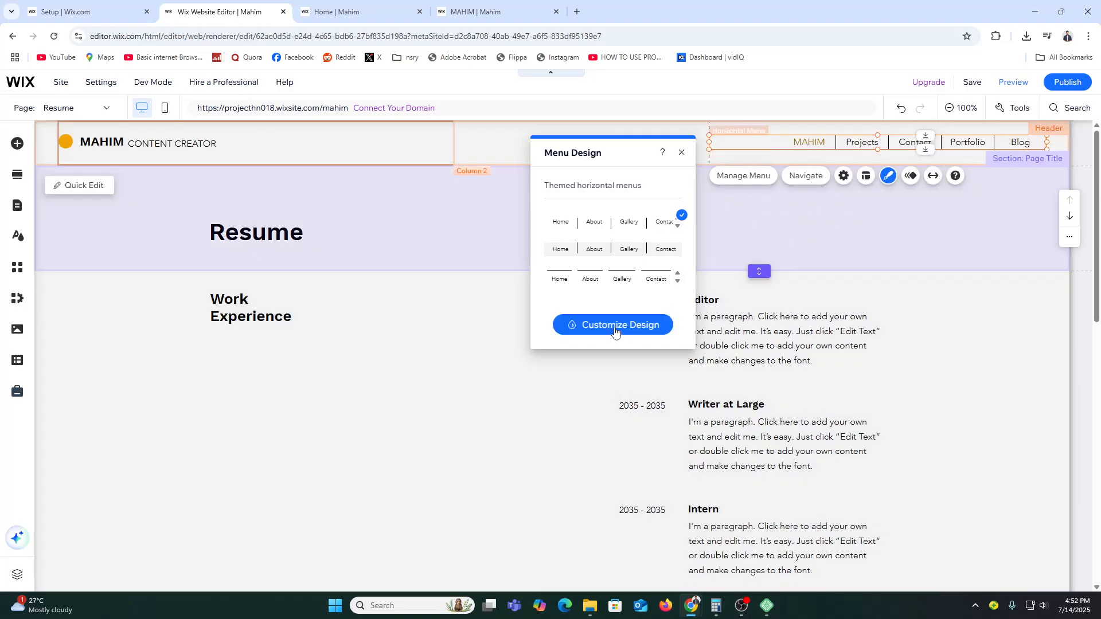
Step: Try the solid-fill layout in the menu's custom design and switch back to the layout with plain separators
left_click(611, 324)
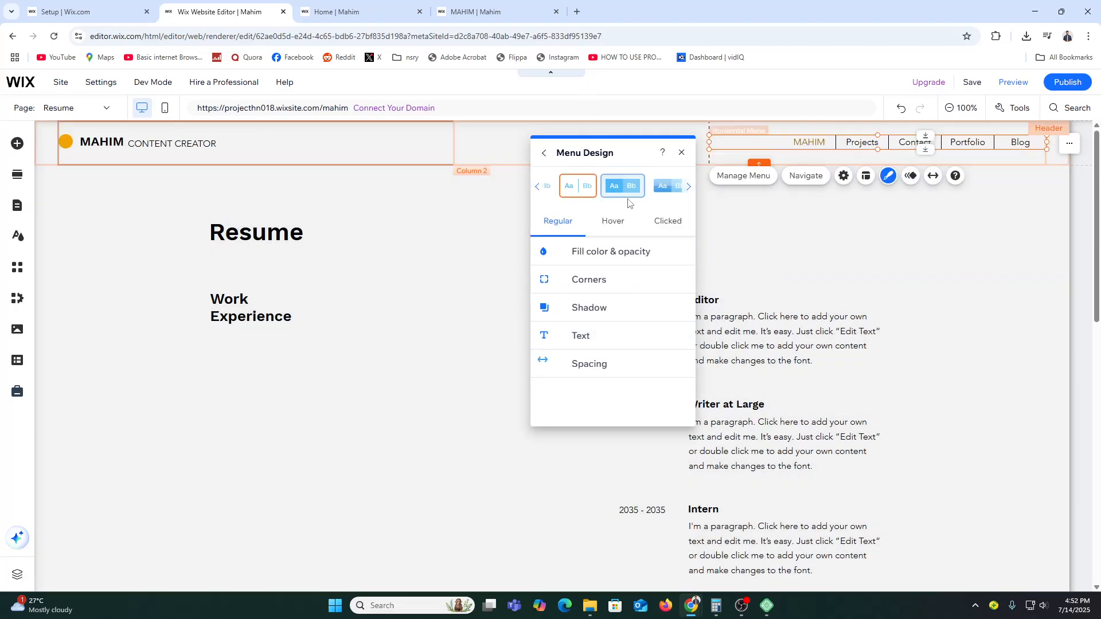
left_click(627, 195)
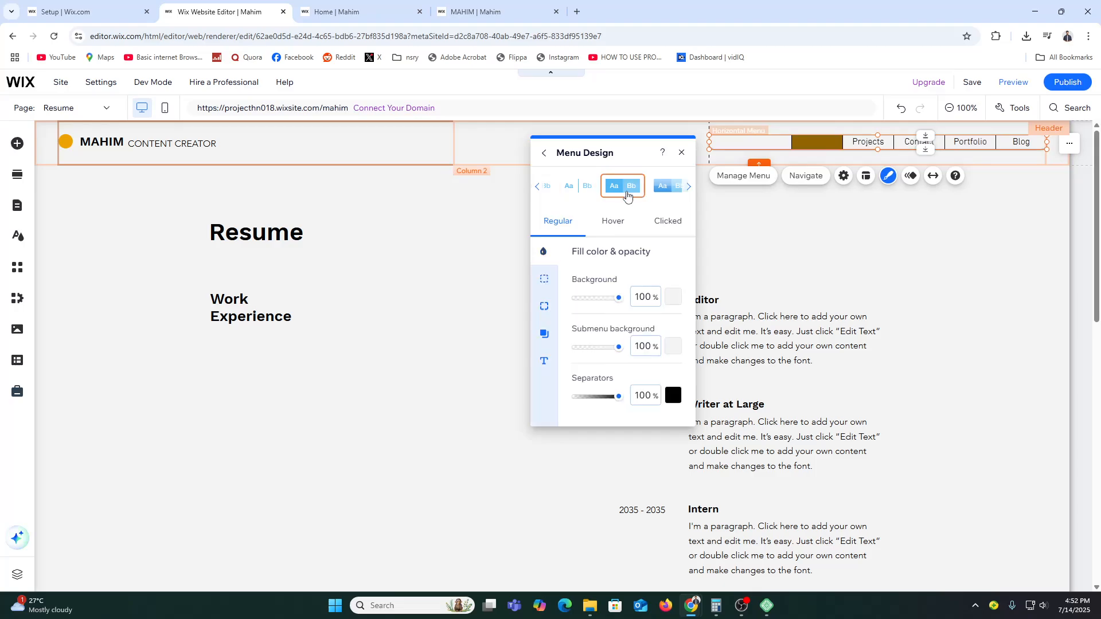
left_click(573, 187)
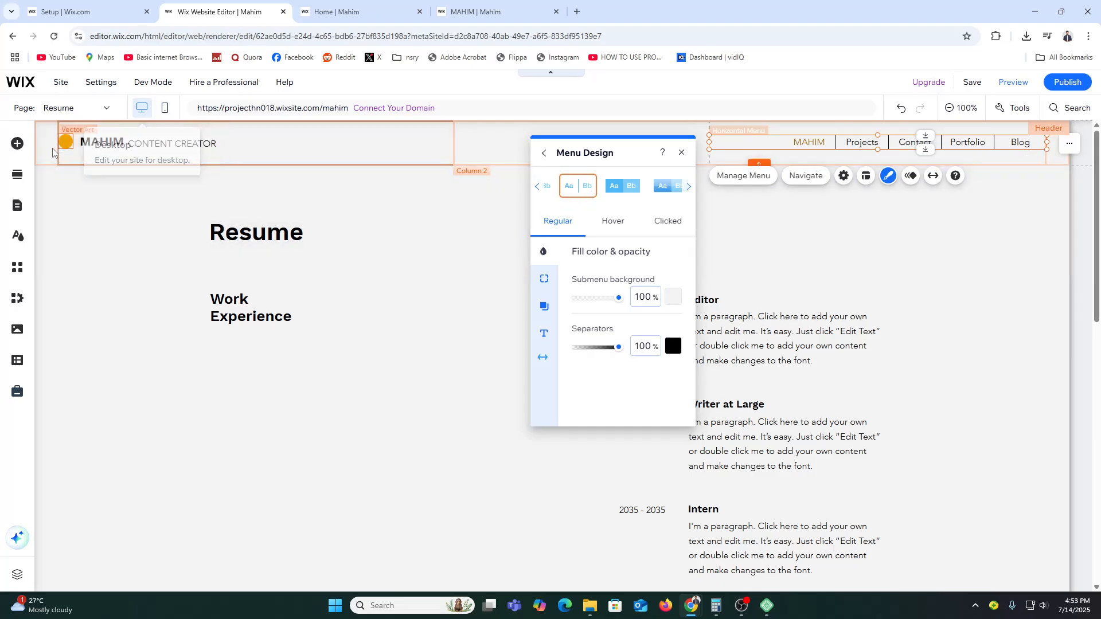
Step: Set the header's scroll behavior to Freezes and publish the site
left_click(52, 148)
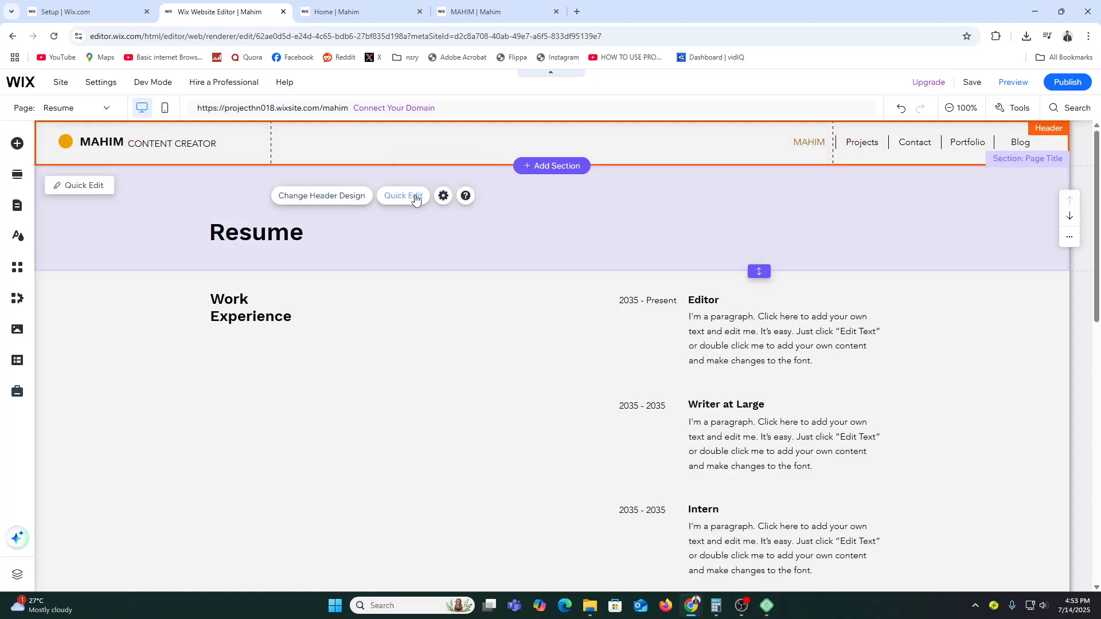
left_click(444, 199)
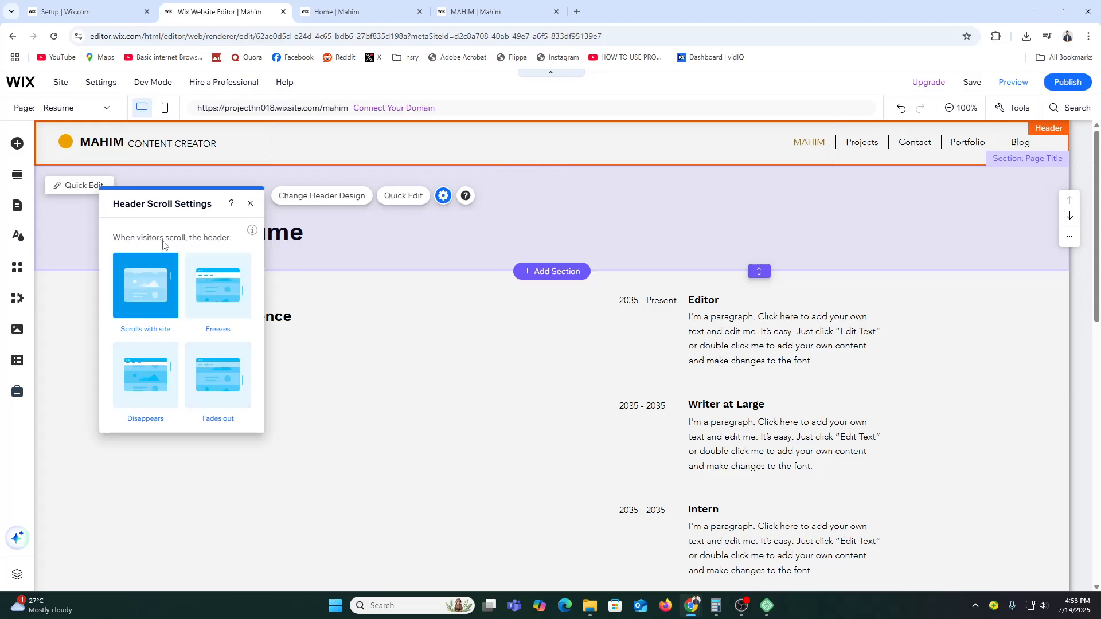
left_click(222, 297)
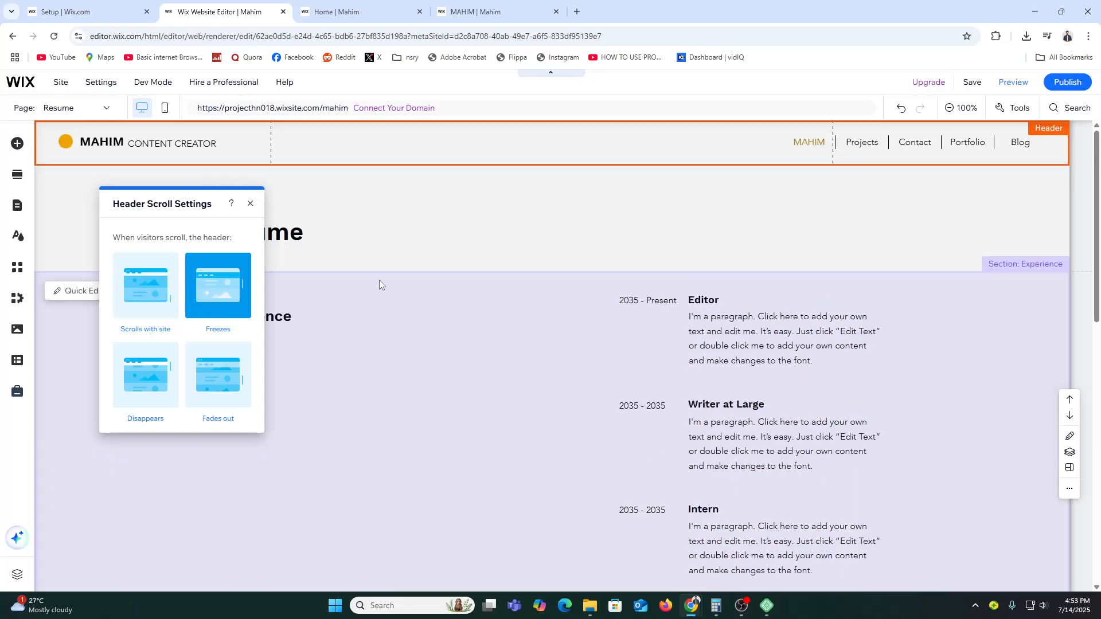
left_click(367, 256)
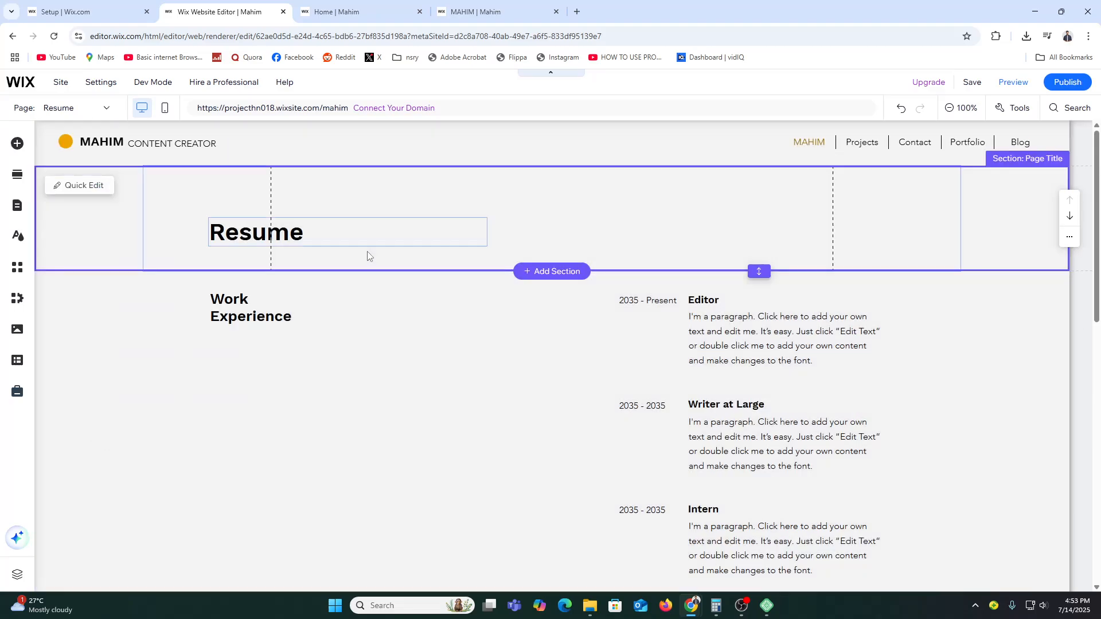
left_click(1067, 82)
scroll(581, 287, "down", 4)
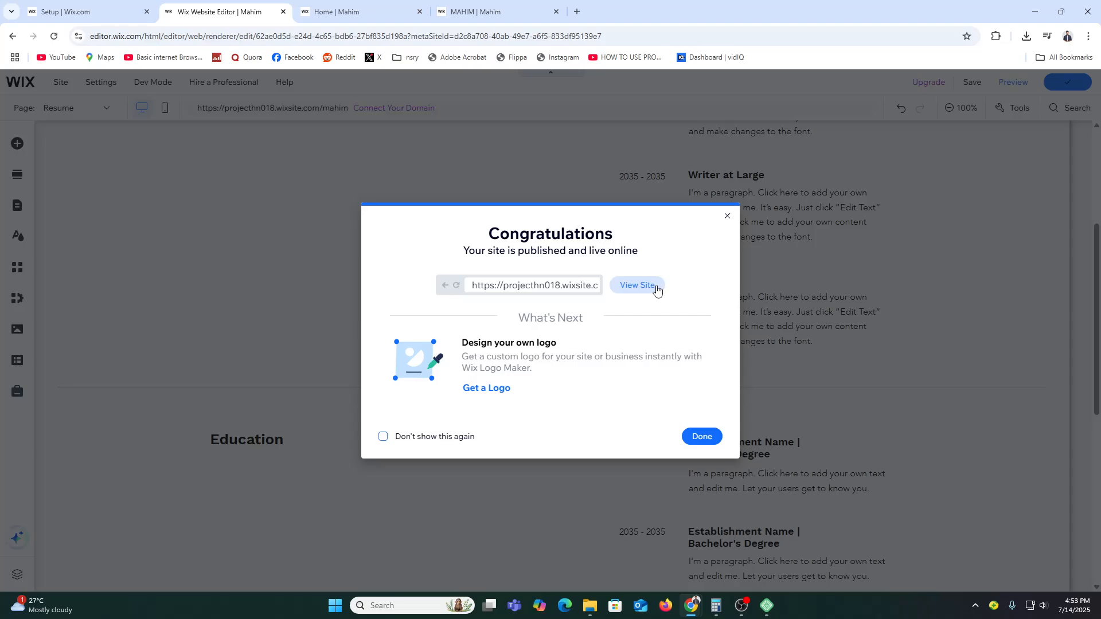
Step: View the published site, check the header's behavior along the whole home page, and return to the editor, dismissing the publish dialog
left_click(637, 285)
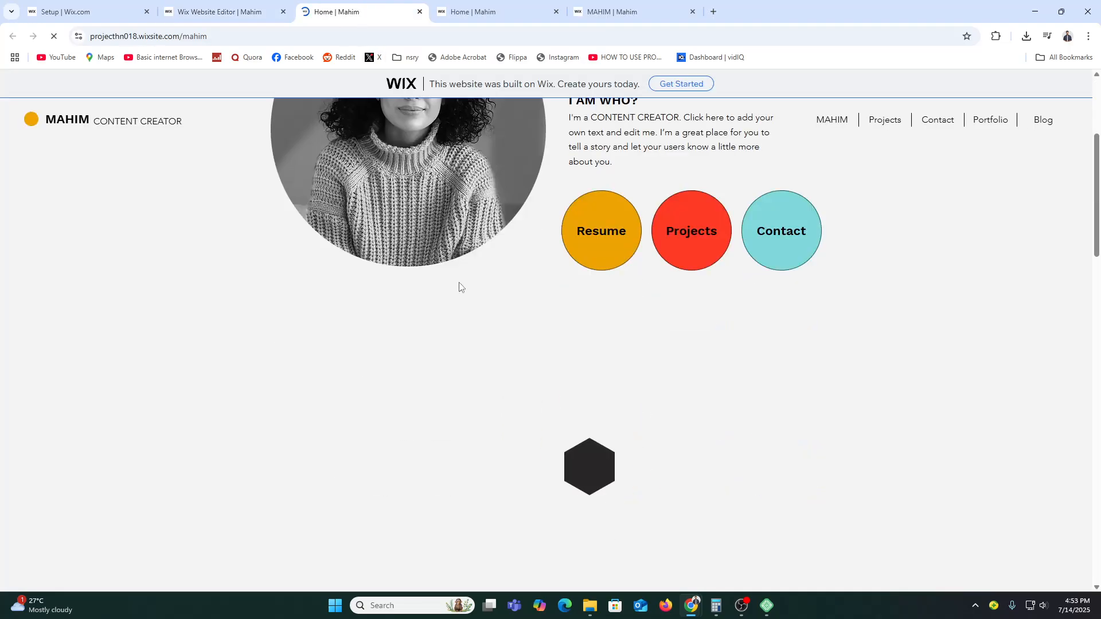
scroll(547, 253, "down", 20)
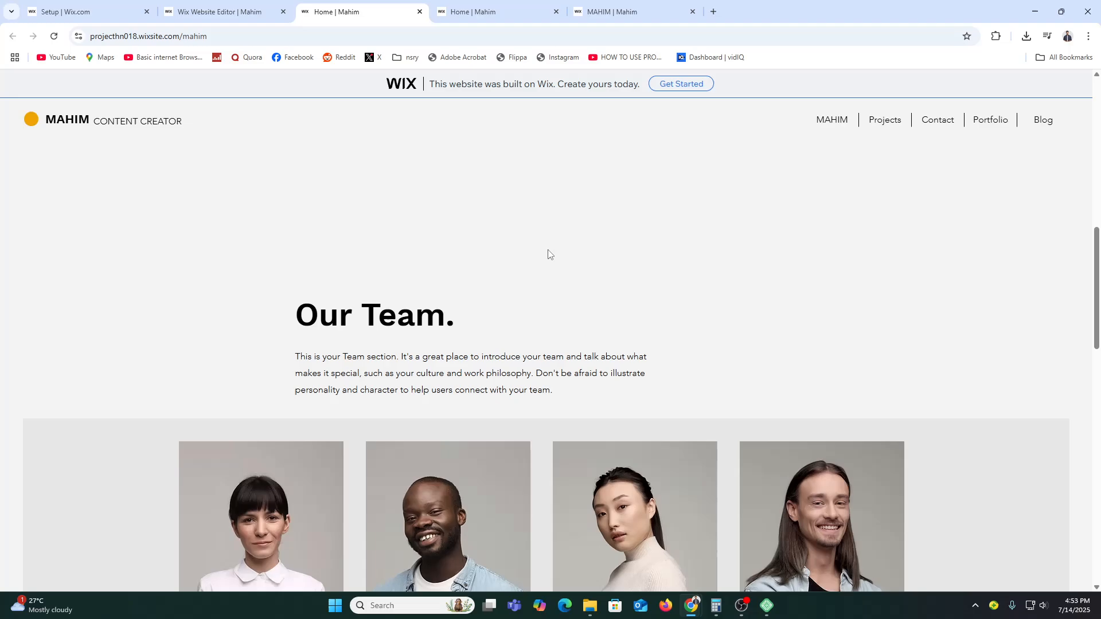
scroll(548, 251, "down", 3)
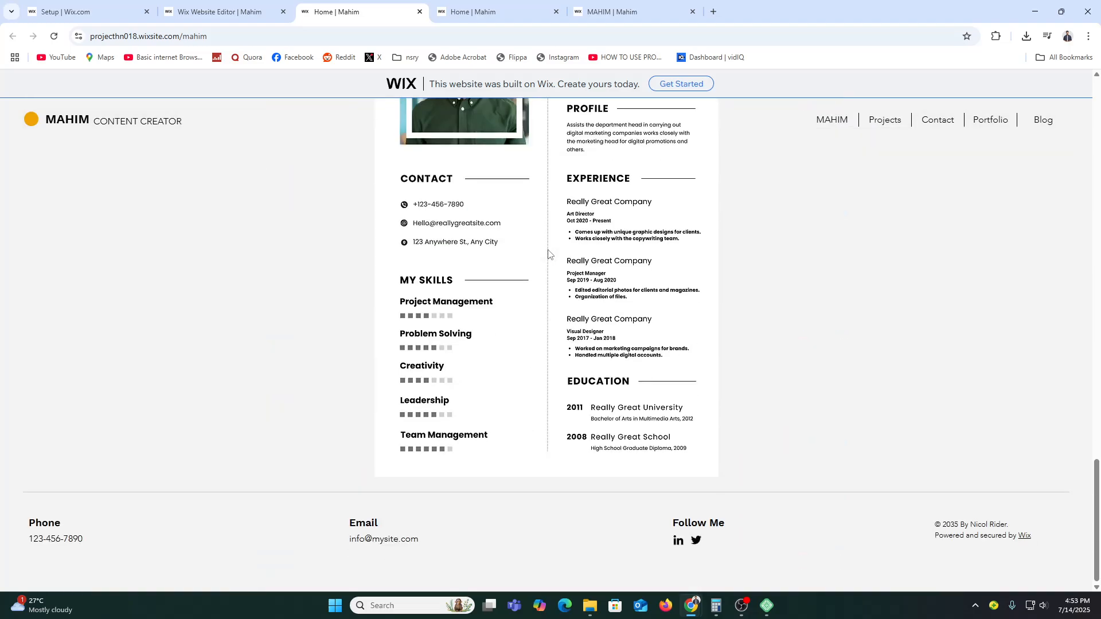
scroll(889, 249, "up", 9)
scroll(889, 249, "up", 10)
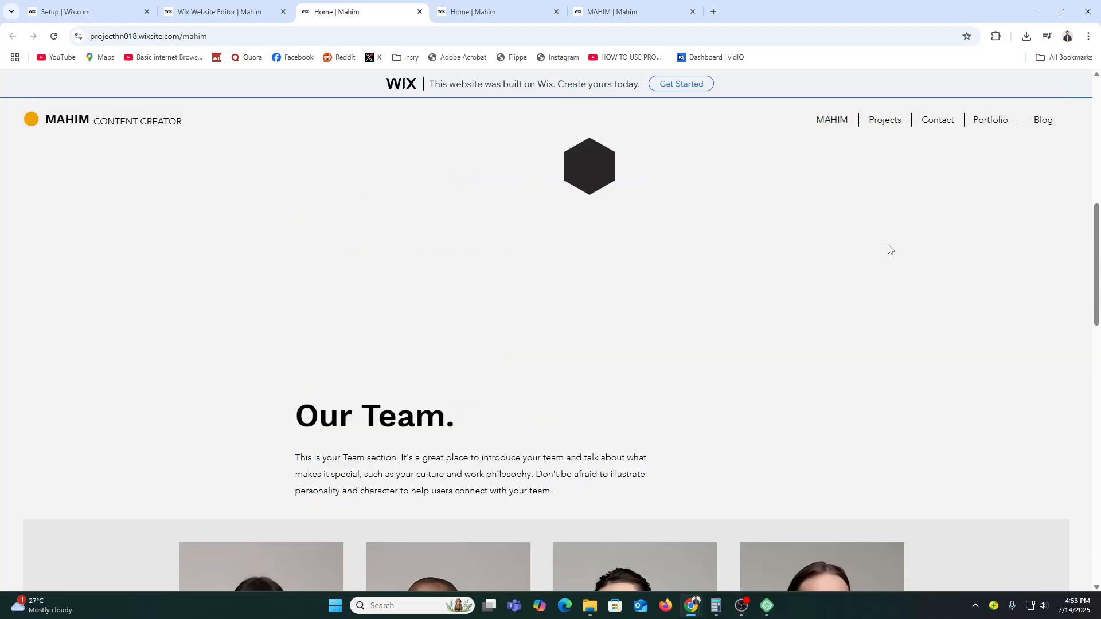
left_click(204, 3)
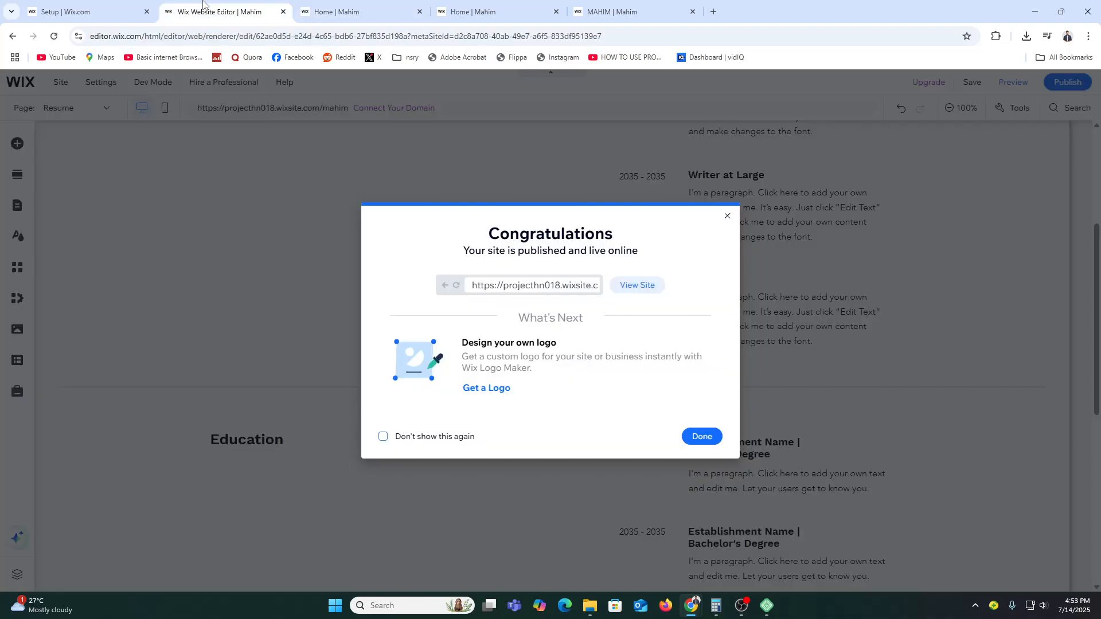
left_click(447, 171)
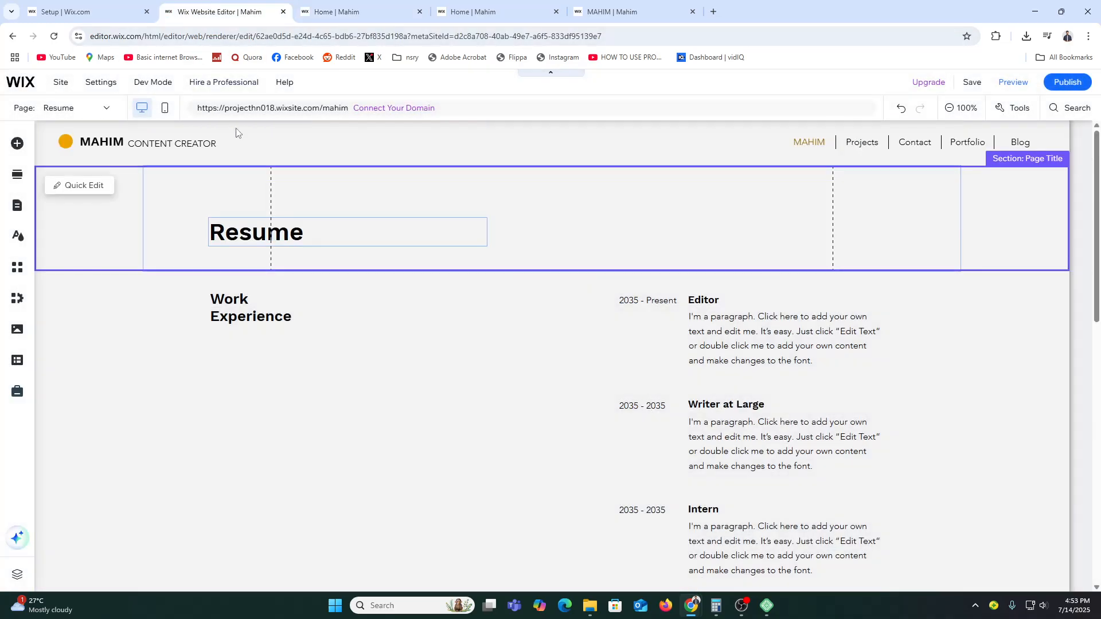